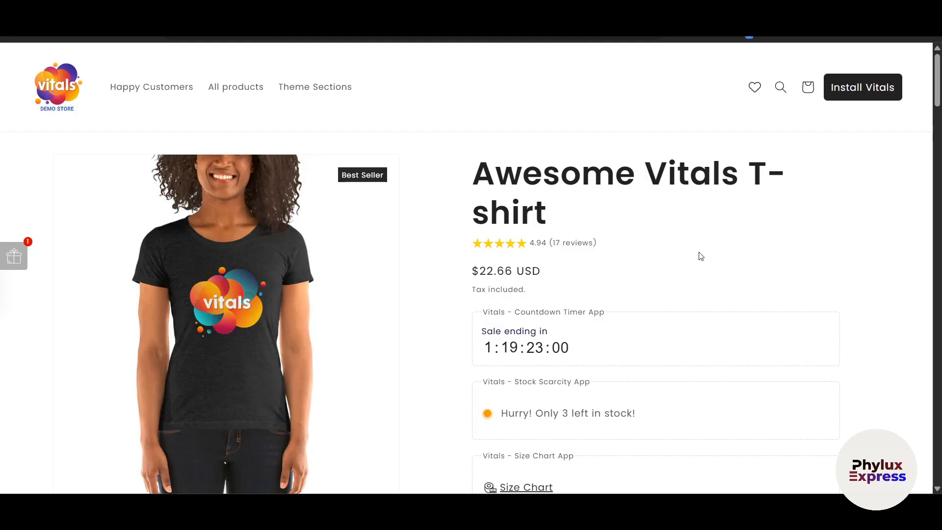
Examine the Awesome Vitals T-shirt demo product page, including its description, reviews and Buy One, Get One offer.
{"action": "scroll", "coordinate": [700, 256], "scroll_direction": "down", "scroll_amount": 10}
{"action": "scroll", "coordinate": [701, 256], "scroll_direction": "down", "scroll_amount": 6}
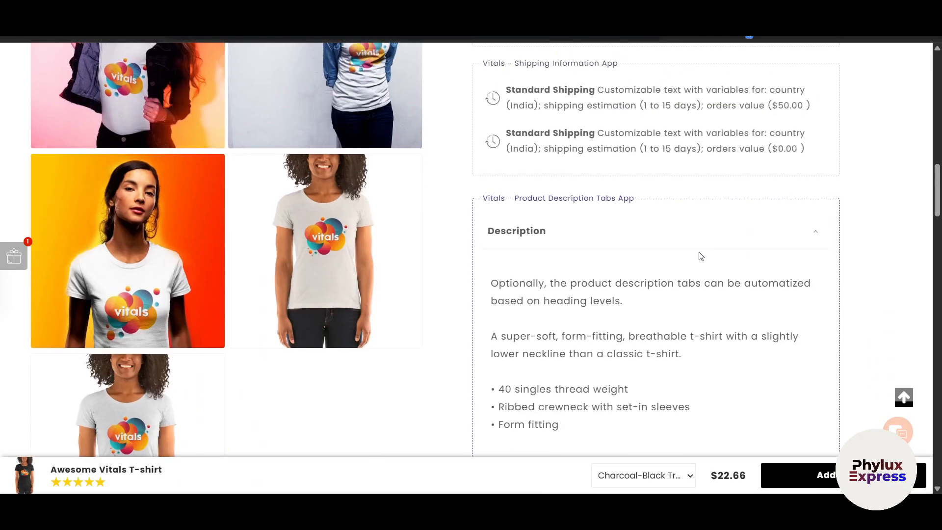
{"action": "scroll", "coordinate": [701, 256], "scroll_direction": "down", "scroll_amount": 11}
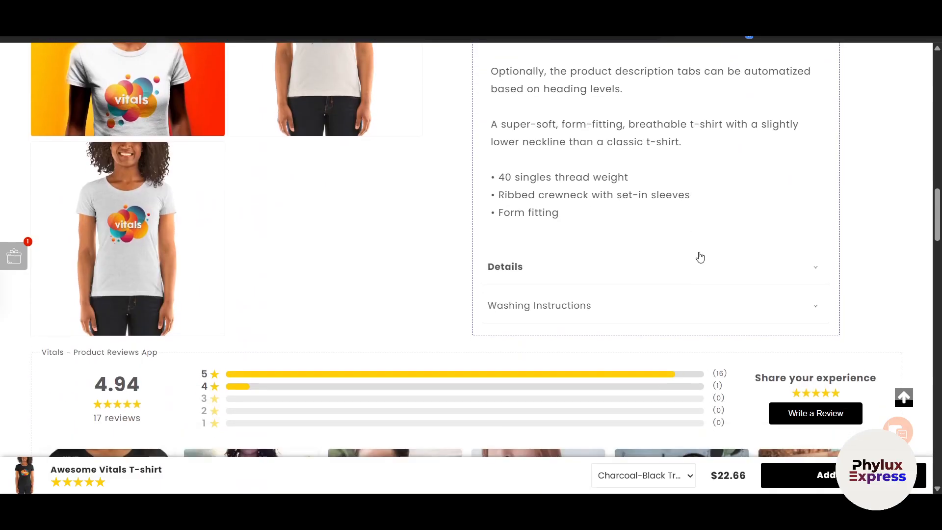
{"action": "scroll", "coordinate": [701, 256], "scroll_direction": "down", "scroll_amount": 11}
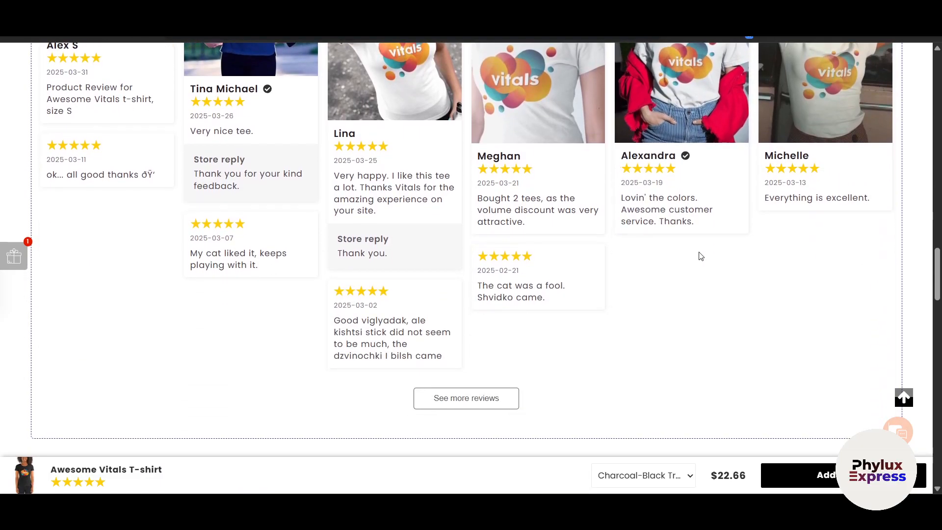
{"action": "scroll", "coordinate": [700, 256], "scroll_direction": "down", "scroll_amount": 7}
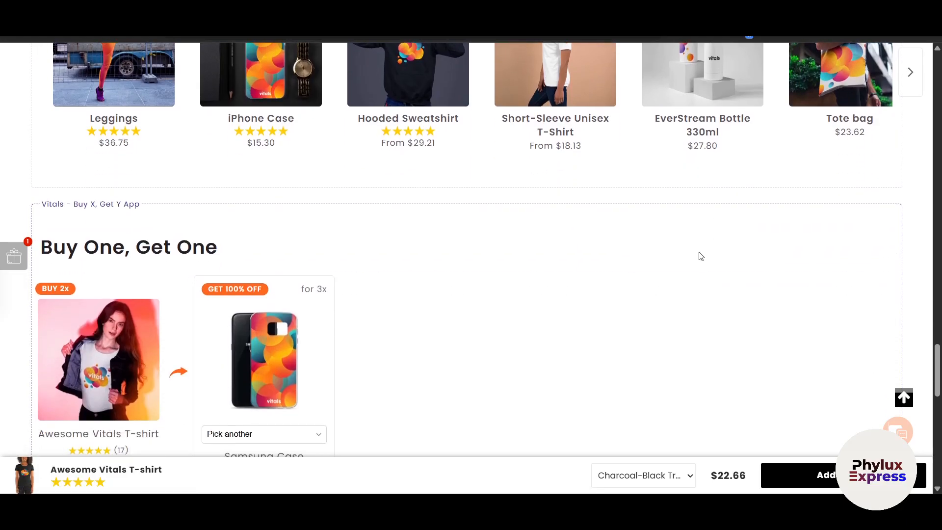
{"action": "scroll", "coordinate": [701, 256], "scroll_direction": "down", "scroll_amount": 2}
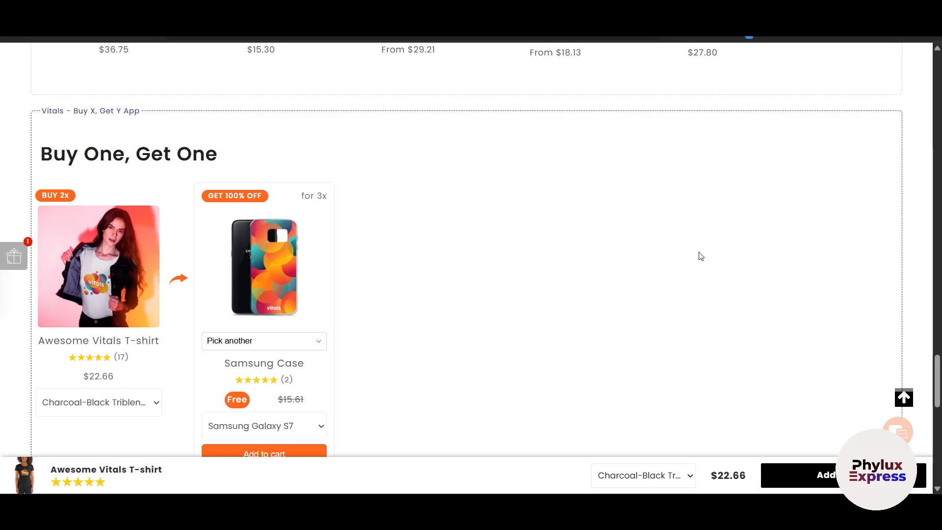
{"action": "scroll", "coordinate": [700, 256], "scroll_direction": "down", "scroll_amount": 6}
{"action": "scroll", "coordinate": [701, 256], "scroll_direction": "down", "scroll_amount": 7}
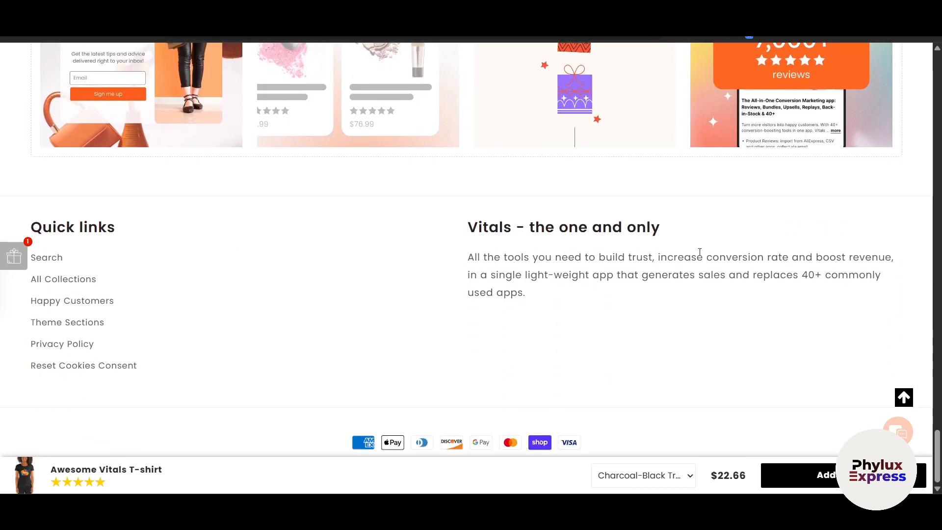
{"action": "scroll", "coordinate": [700, 252], "scroll_direction": "up", "scroll_amount": 20}
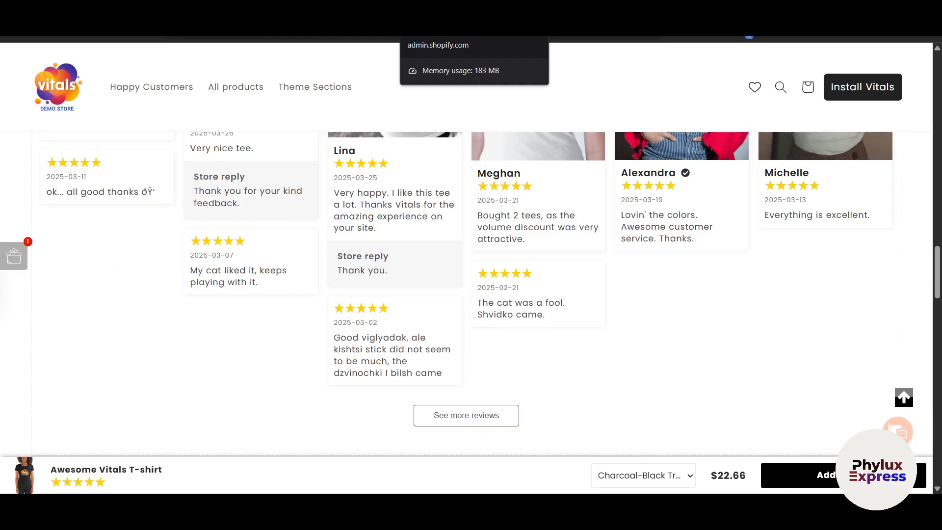
Switch to the Shopify admin and open the Shopify App Store from the recommended apps.
{"action": "left_click", "coordinate": [442, 11]}
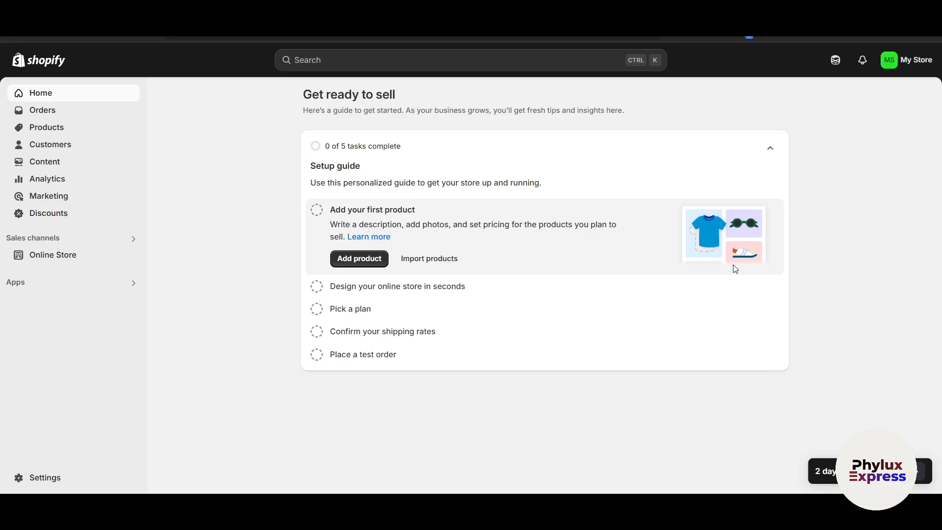
{"action": "left_click", "coordinate": [70, 284]}
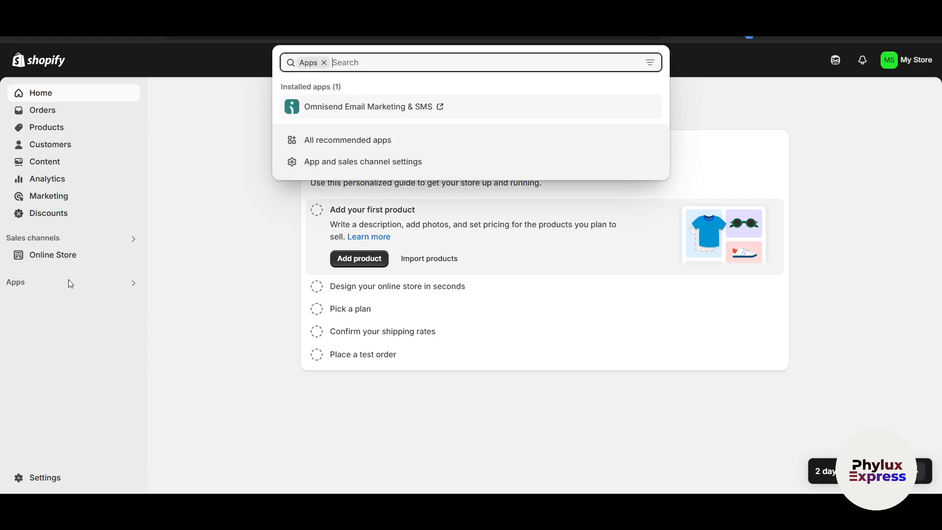
{"action": "left_click", "coordinate": [334, 147]}
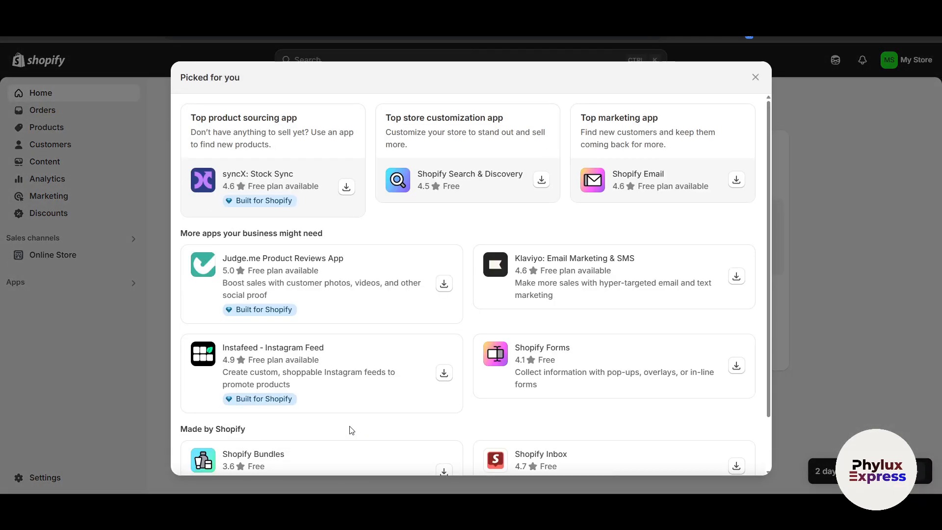
{"action": "scroll", "coordinate": [343, 430], "scroll_direction": "down", "scroll_amount": 3}
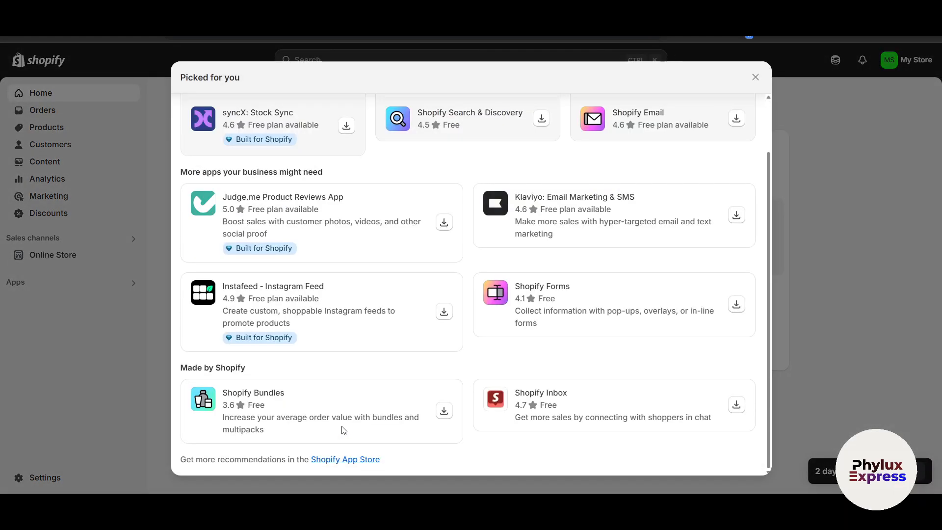
{"action": "left_click", "coordinate": [344, 458]}
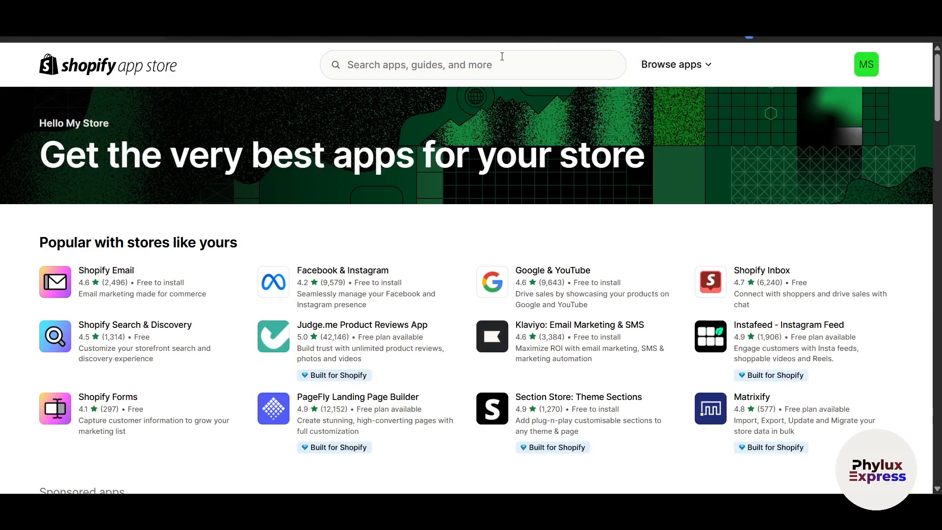
Search the app store for "vitals" and open the Vitals: Reviews, Bundles, AI listing.
{"action": "left_click", "coordinate": [492, 62]}
{"action": "type", "text": "vitals"}
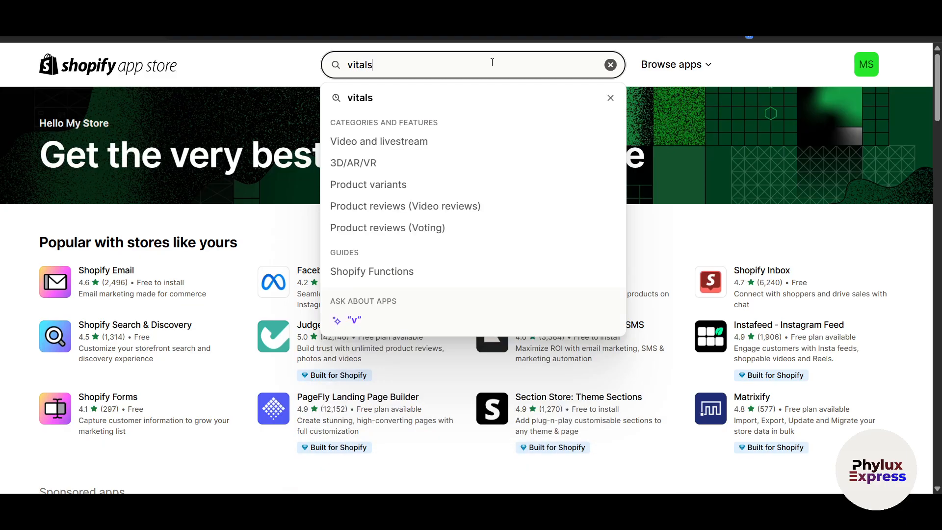
{"action": "key", "text": "Return"}
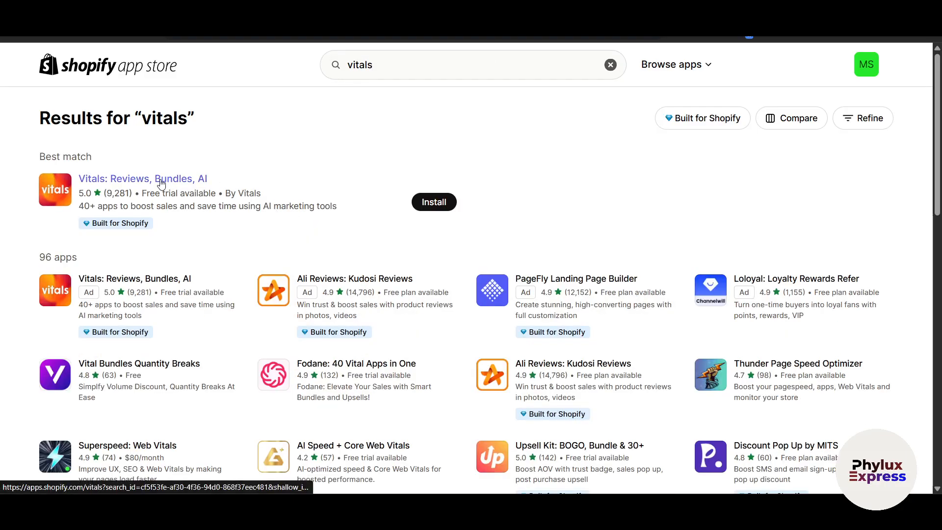
{"action": "left_click", "coordinate": [150, 275]}
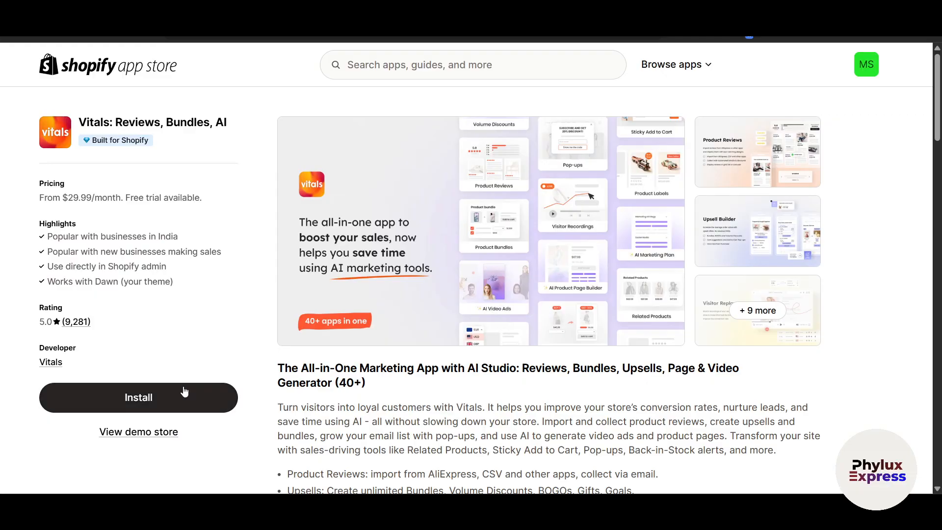
View the Vitals demo store and review the listing's description, integrations and pricing plans.
{"action": "left_click", "coordinate": [156, 433]}
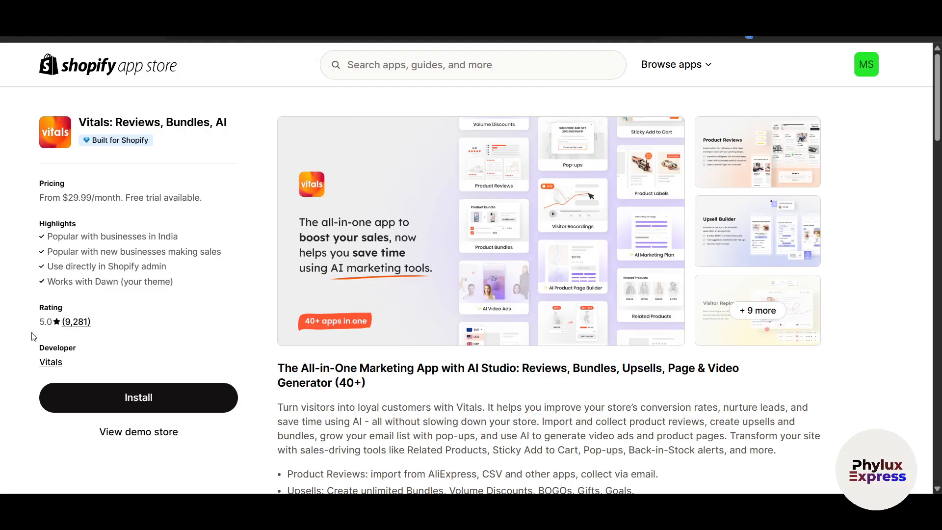
{"action": "scroll", "coordinate": [132, 382], "scroll_direction": "down", "scroll_amount": 5}
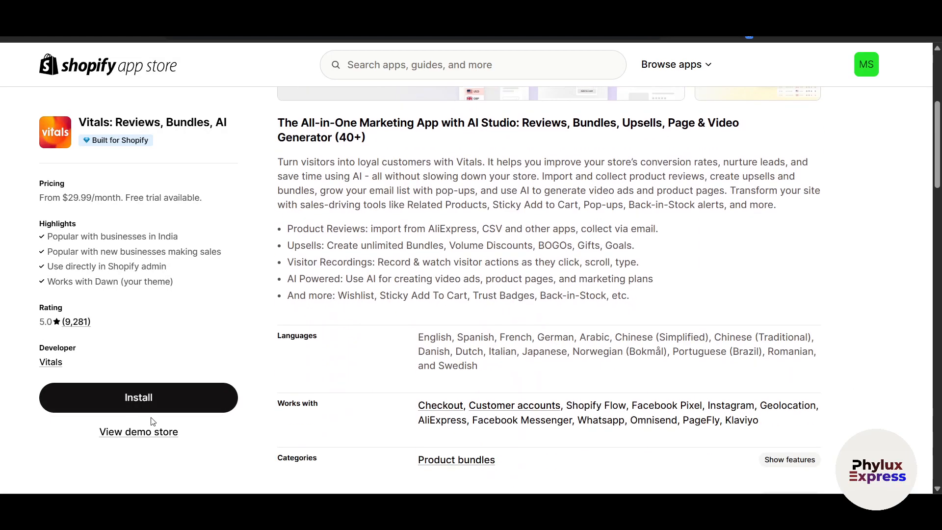
{"action": "scroll", "coordinate": [196, 420], "scroll_direction": "down", "scroll_amount": 10}
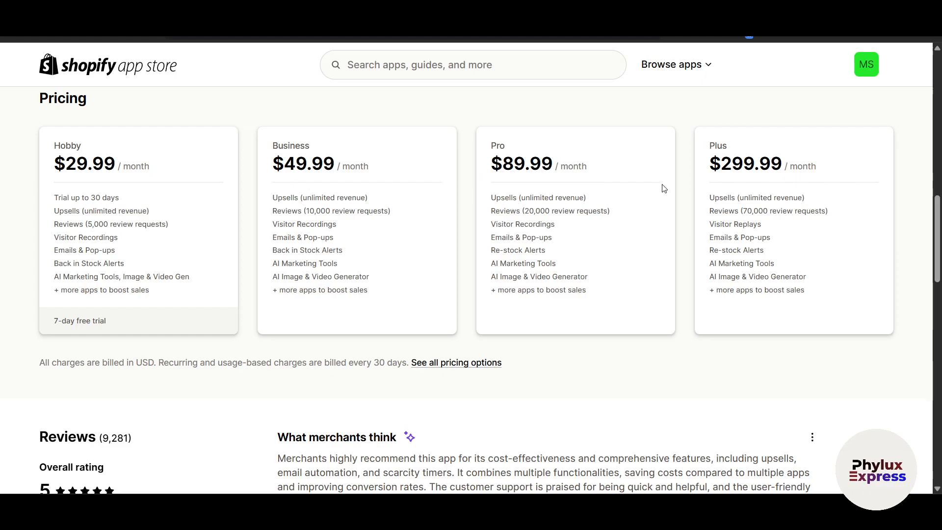
{"action": "scroll", "coordinate": [664, 189], "scroll_direction": "up", "scroll_amount": 8}
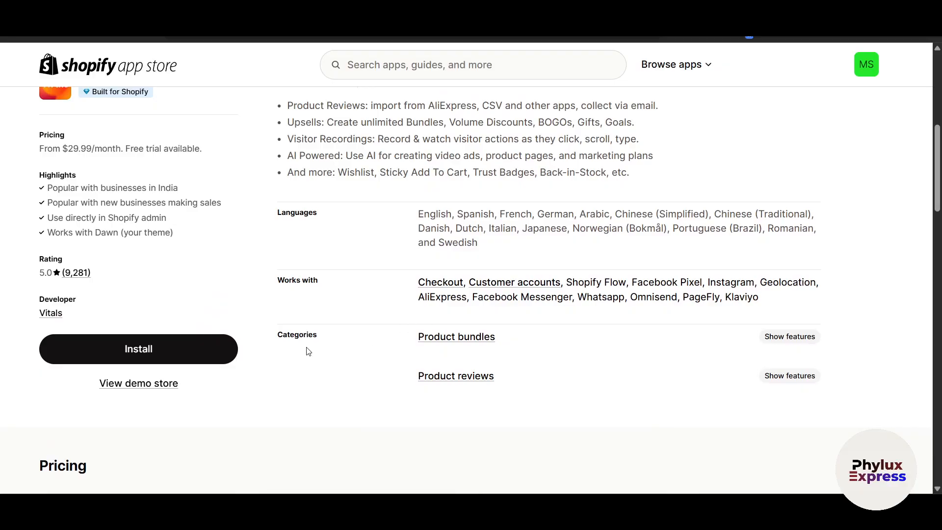
Install Vitals with the requested data access and add it to the store.
{"action": "left_click", "coordinate": [208, 353]}
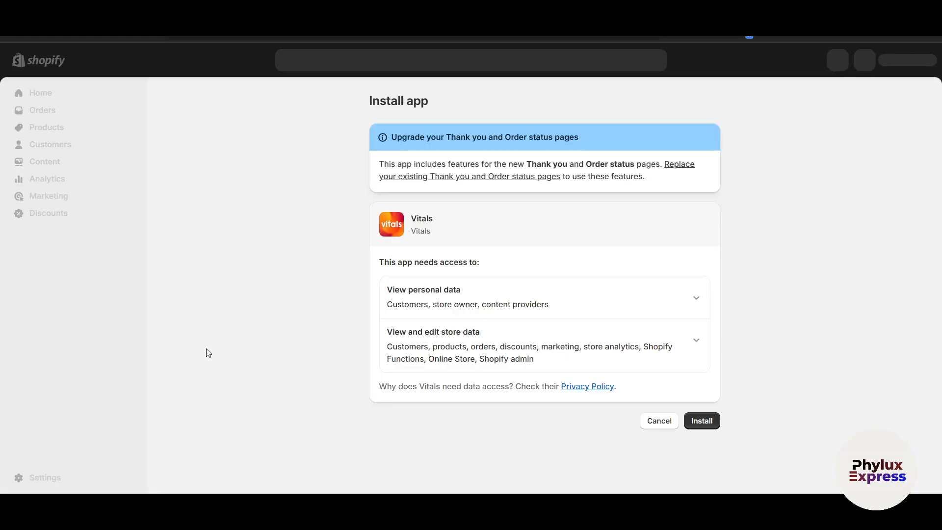
{"action": "left_click", "coordinate": [698, 423]}
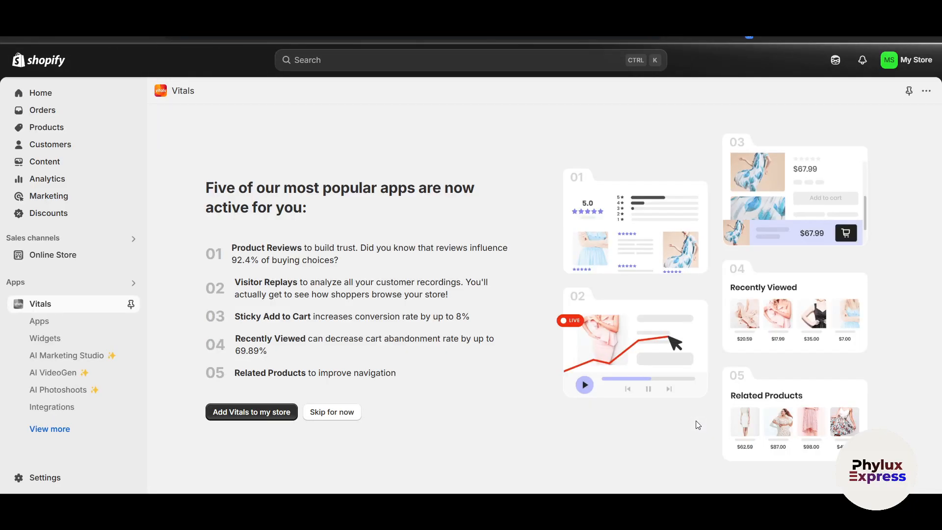
{"action": "left_click", "coordinate": [243, 416]}
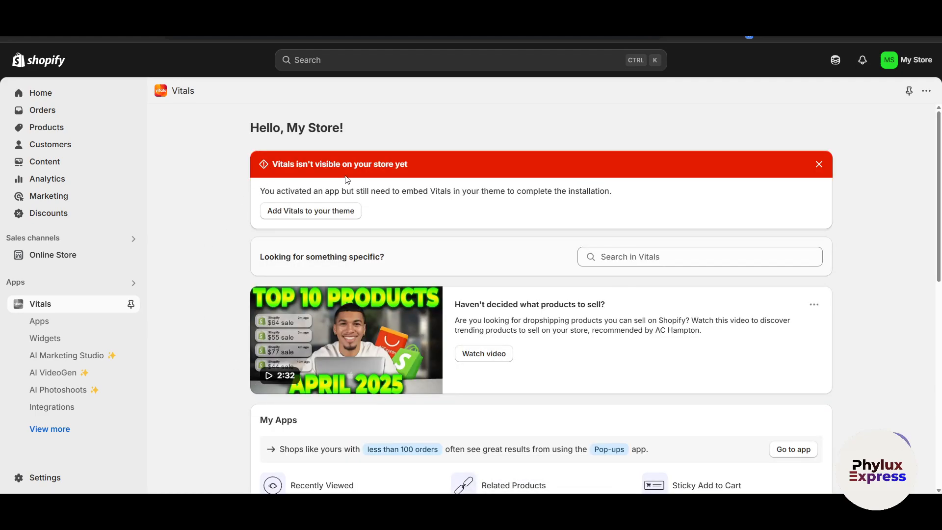
Look over the Vitals dashboard's apps and extra tools, and add Vitals to the store theme.
{"action": "scroll", "coordinate": [543, 235], "scroll_direction": "down", "scroll_amount": 1}
{"action": "scroll", "coordinate": [543, 235], "scroll_direction": "down", "scroll_amount": 5}
{"action": "scroll", "coordinate": [544, 235], "scroll_direction": "up", "scroll_amount": 3}
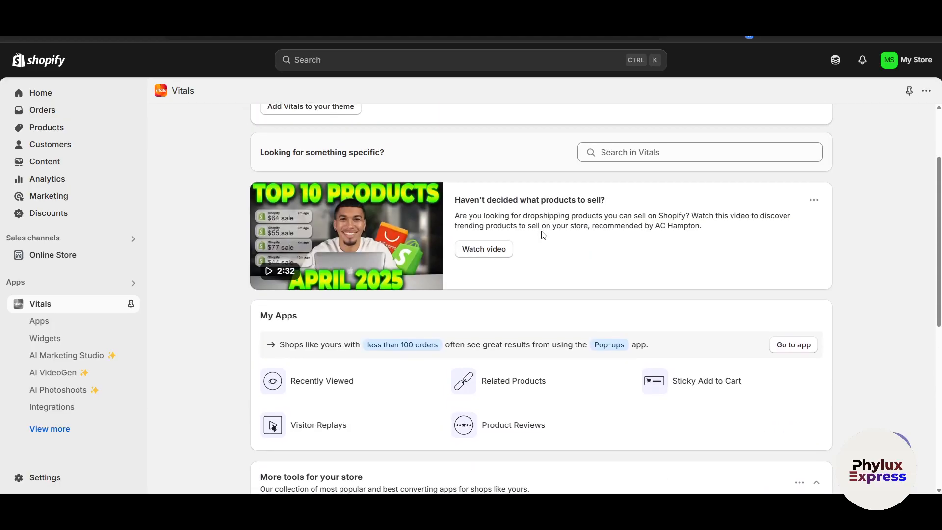
{"action": "scroll", "coordinate": [532, 288], "scroll_direction": "down", "scroll_amount": 3}
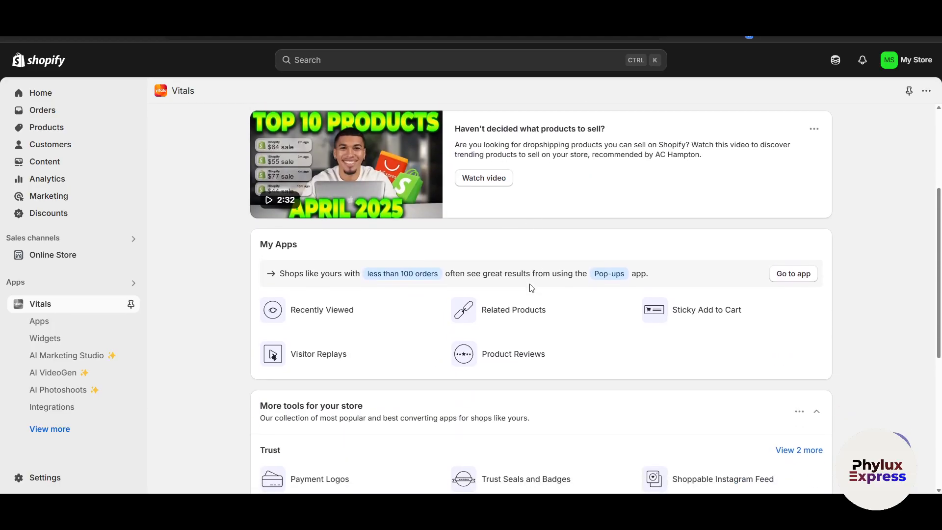
{"action": "scroll", "coordinate": [531, 288], "scroll_direction": "down", "scroll_amount": 1}
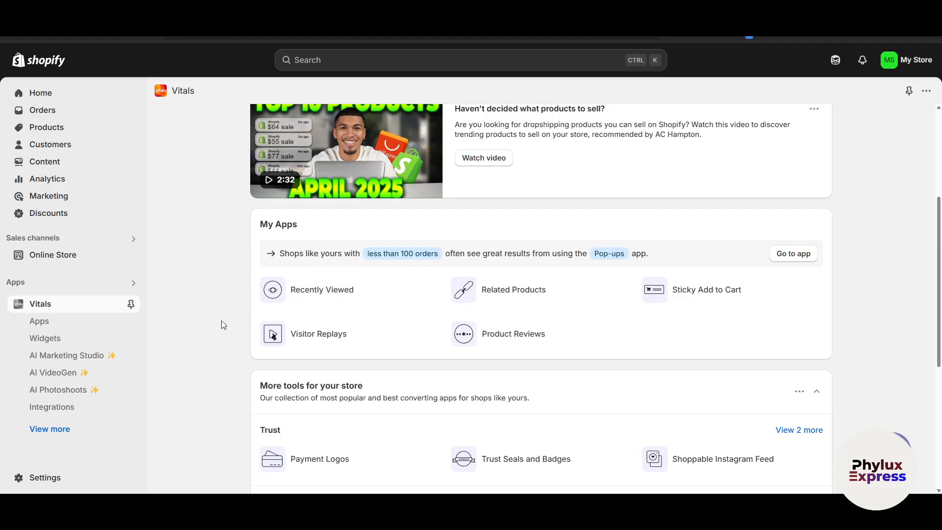
{"action": "scroll", "coordinate": [222, 321], "scroll_direction": "down", "scroll_amount": 4}
{"action": "scroll", "coordinate": [222, 322], "scroll_direction": "down", "scroll_amount": 2}
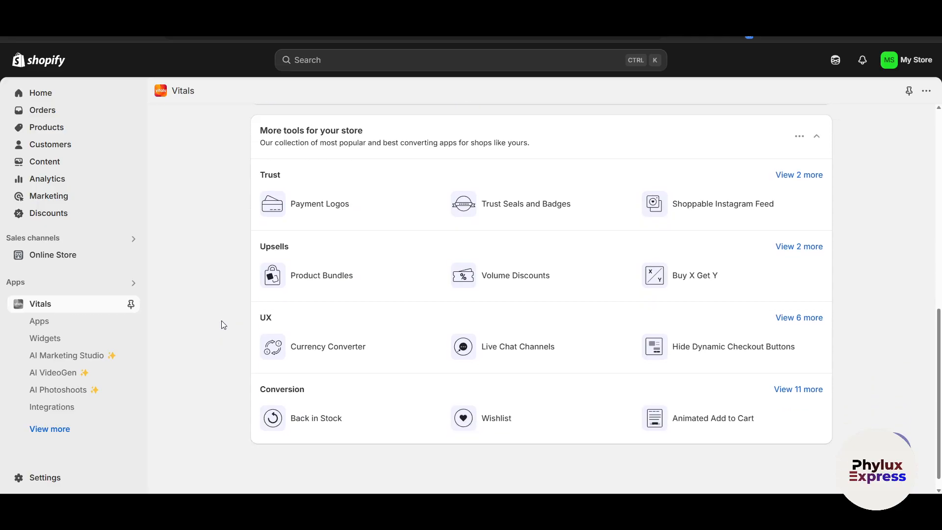
{"action": "scroll", "coordinate": [223, 325], "scroll_direction": "up", "scroll_amount": 10}
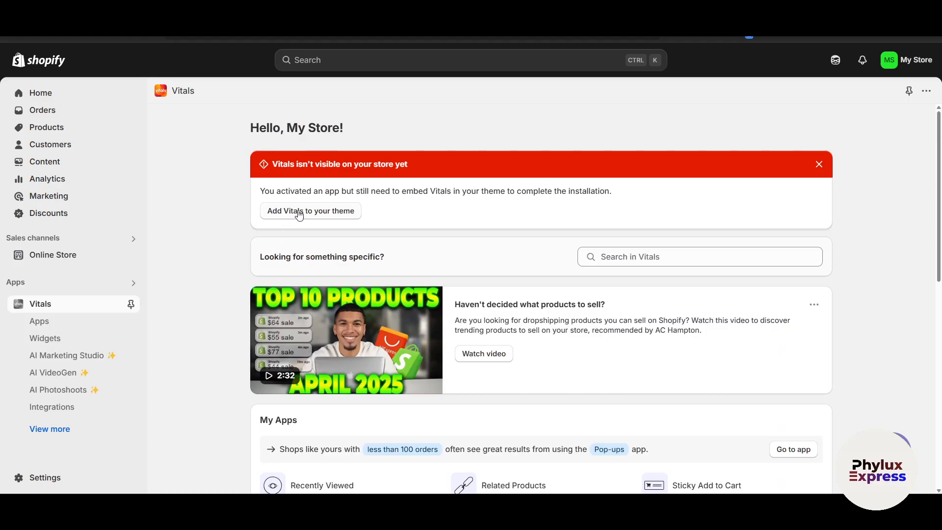
{"action": "left_click", "coordinate": [299, 212]}
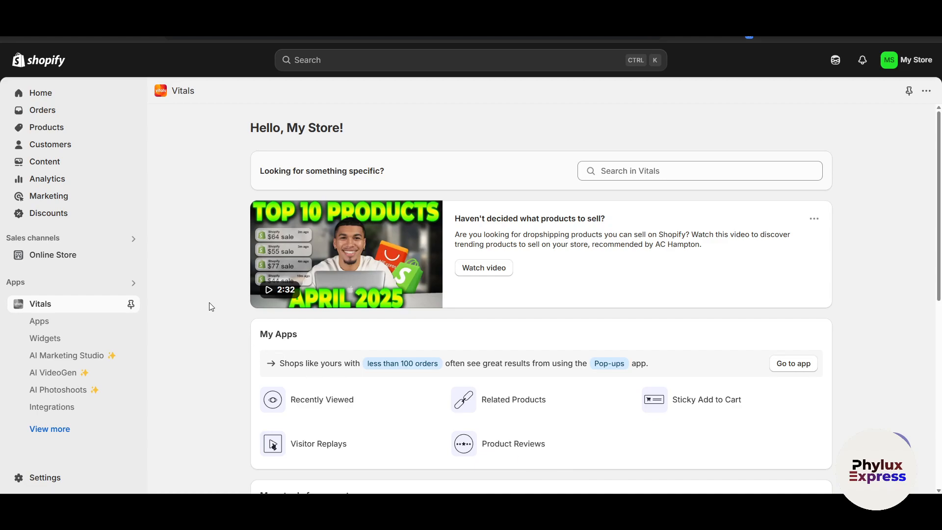
Open the recommended Pop-ups app from the My Apps section of the Vitals dashboard.
{"action": "scroll", "coordinate": [212, 304], "scroll_direction": "down", "scroll_amount": 1}
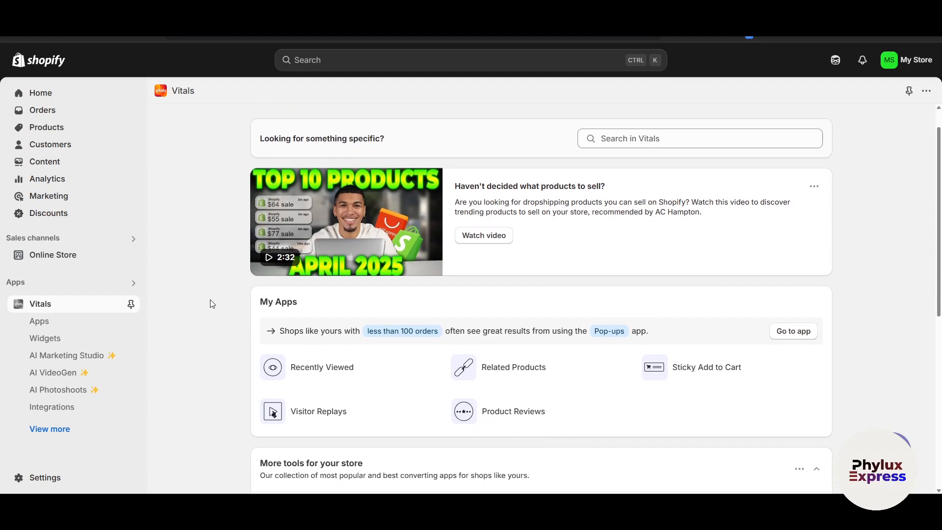
{"action": "scroll", "coordinate": [210, 299], "scroll_direction": "down", "scroll_amount": 1}
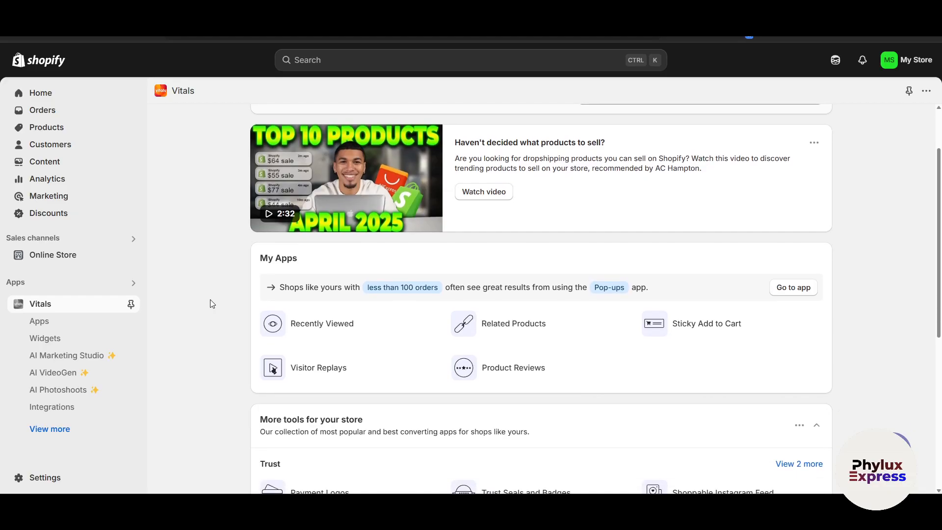
{"action": "scroll", "coordinate": [210, 299], "scroll_direction": "down", "scroll_amount": 1}
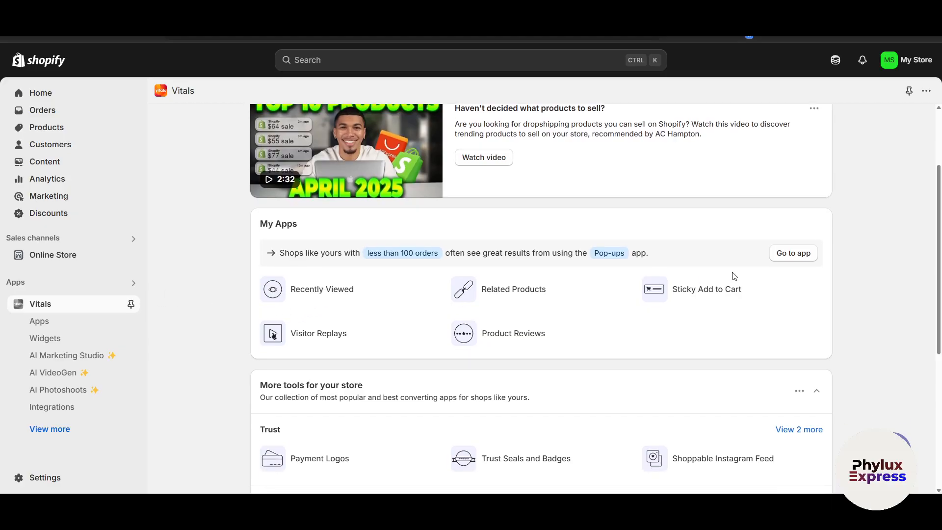
{"action": "left_click", "coordinate": [800, 255]}
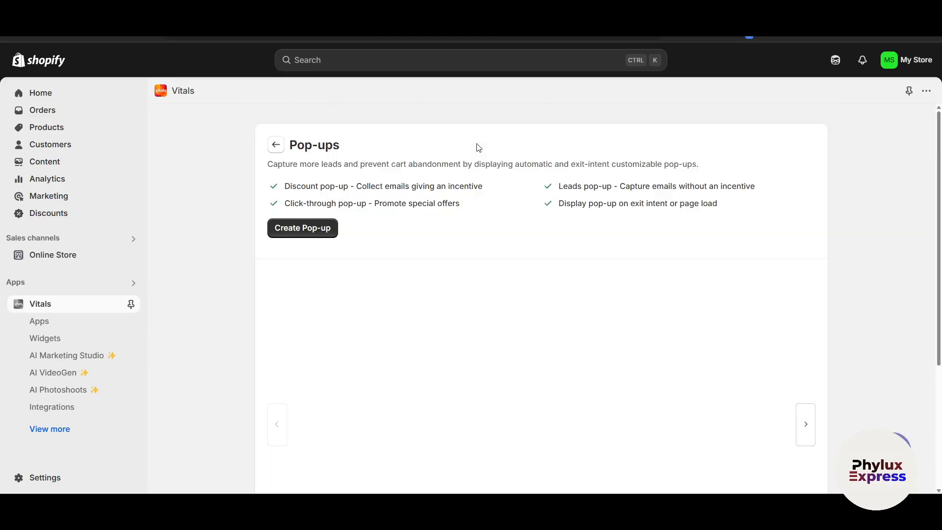
Examine the Pop-ups feature overview and preview image, and bring up its tutorial video.
{"action": "scroll", "coordinate": [270, 268], "scroll_direction": "down", "scroll_amount": 3}
{"action": "scroll", "coordinate": [270, 269], "scroll_direction": "down", "scroll_amount": 1}
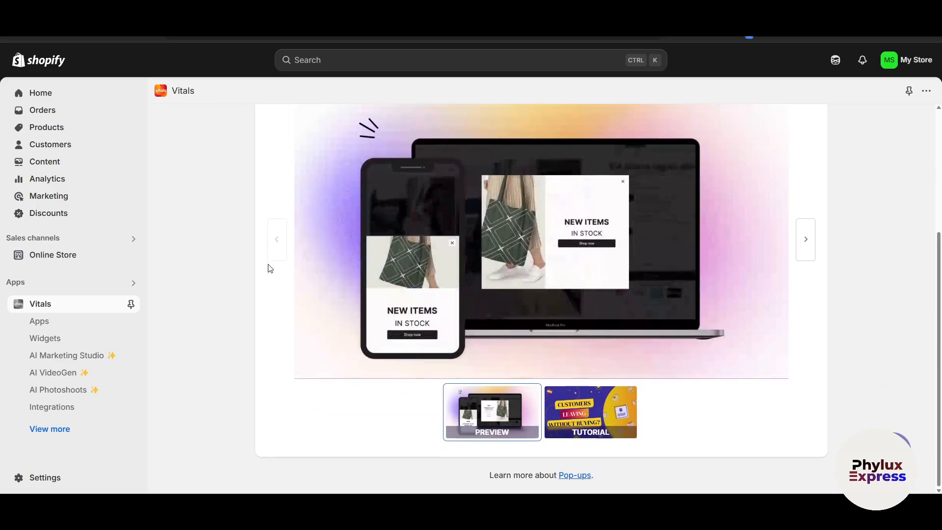
{"action": "scroll", "coordinate": [270, 268], "scroll_direction": "up", "scroll_amount": 3}
{"action": "scroll", "coordinate": [270, 268], "scroll_direction": "down", "scroll_amount": 2}
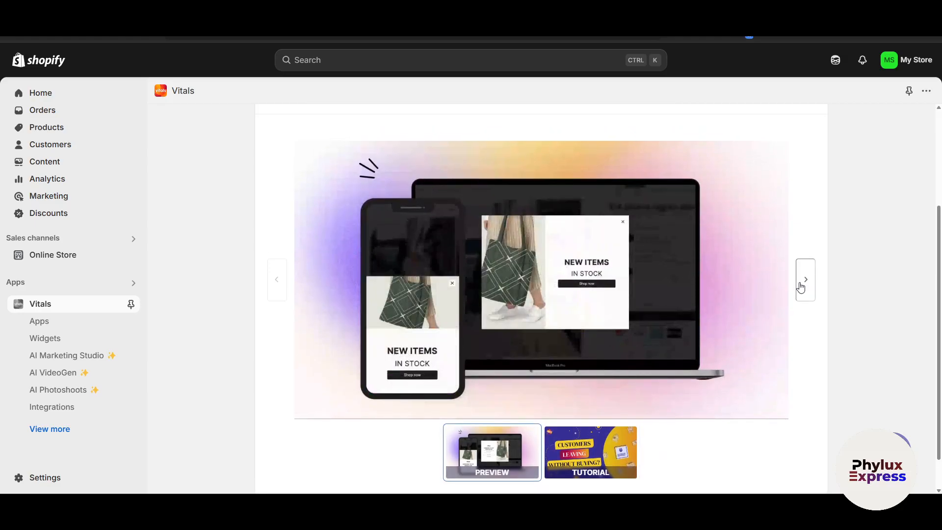
{"action": "left_click", "coordinate": [806, 261]}
{"action": "scroll", "coordinate": [457, 291], "scroll_direction": "up", "scroll_amount": 1}
{"action": "scroll", "coordinate": [457, 291], "scroll_direction": "down", "scroll_amount": 1}
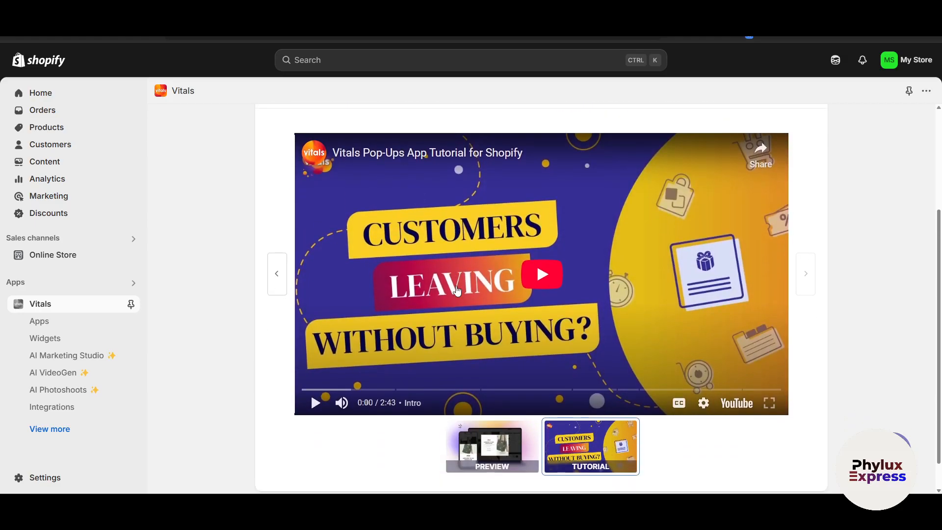
Create a new pop-up of the type Email capture with discount and check its available status options.
{"action": "scroll", "coordinate": [505, 263], "scroll_direction": "up", "scroll_amount": 3}
{"action": "left_click", "coordinate": [300, 227]}
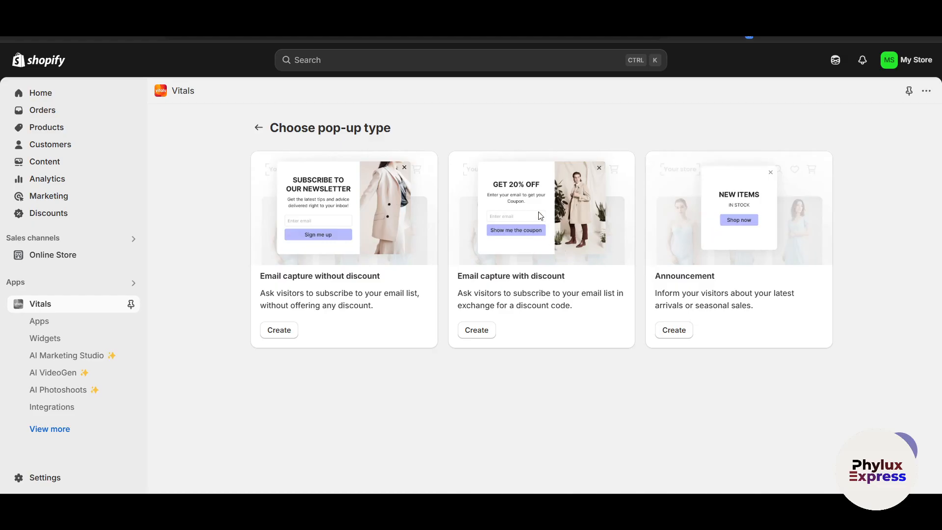
{"action": "left_click", "coordinate": [478, 329]}
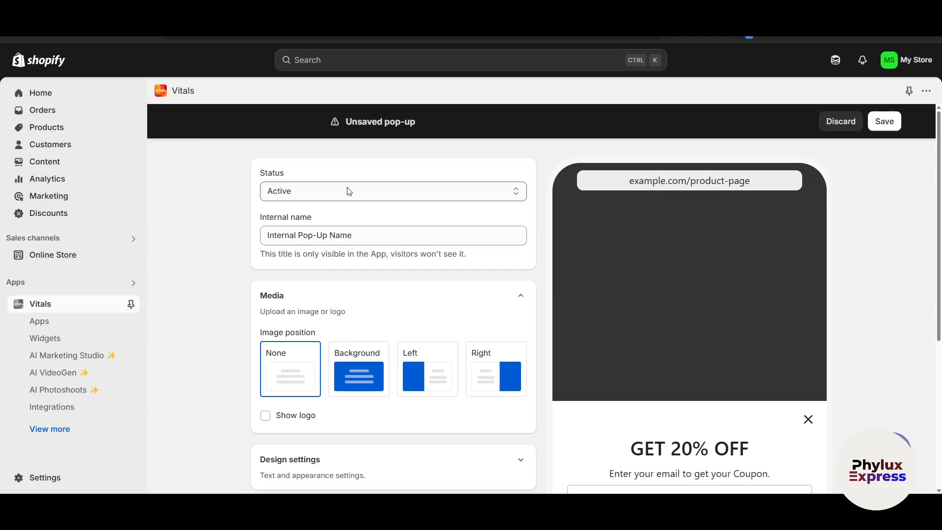
{"action": "left_click", "coordinate": [349, 191]}
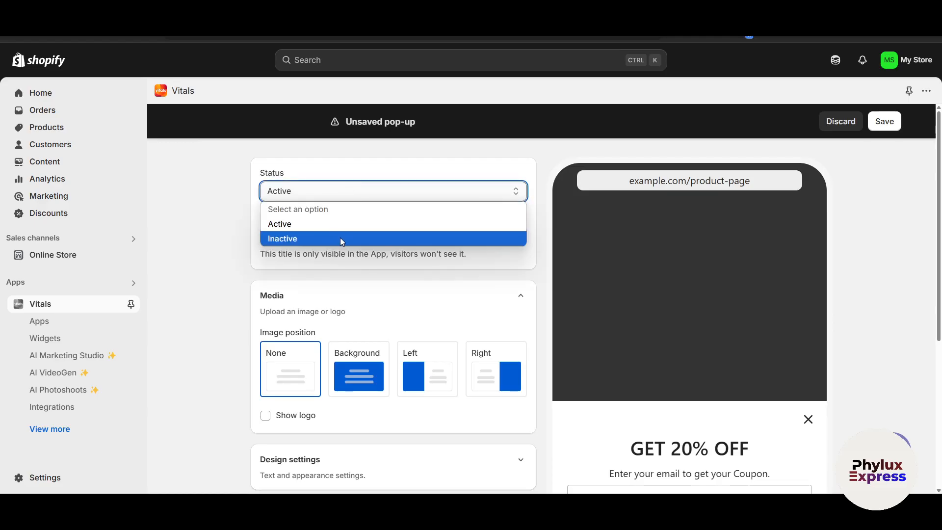
{"action": "left_click", "coordinate": [222, 252]}
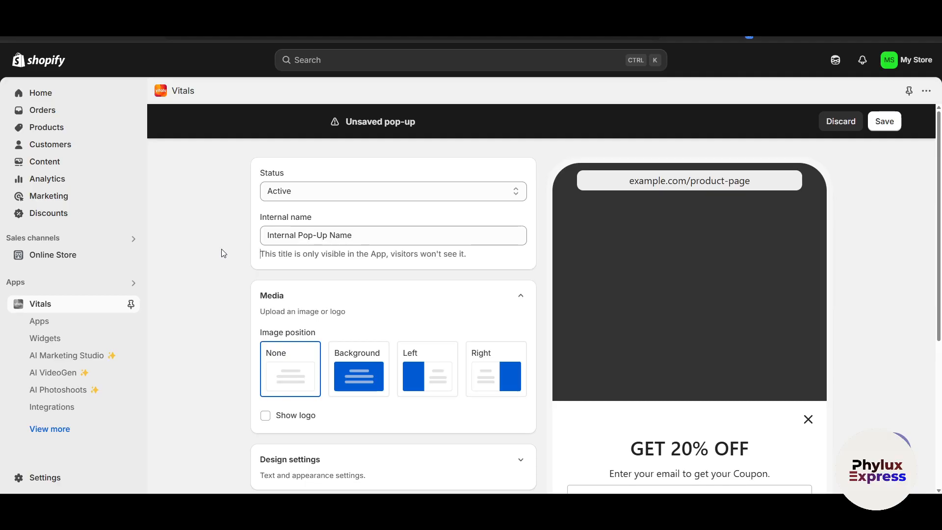
Set the pop-up's internal name to "Offer Pop up".
{"action": "left_click", "coordinate": [379, 236]}
{"action": "left_click_drag", "start_coordinate": [379, 235], "coordinate": [237, 240]}
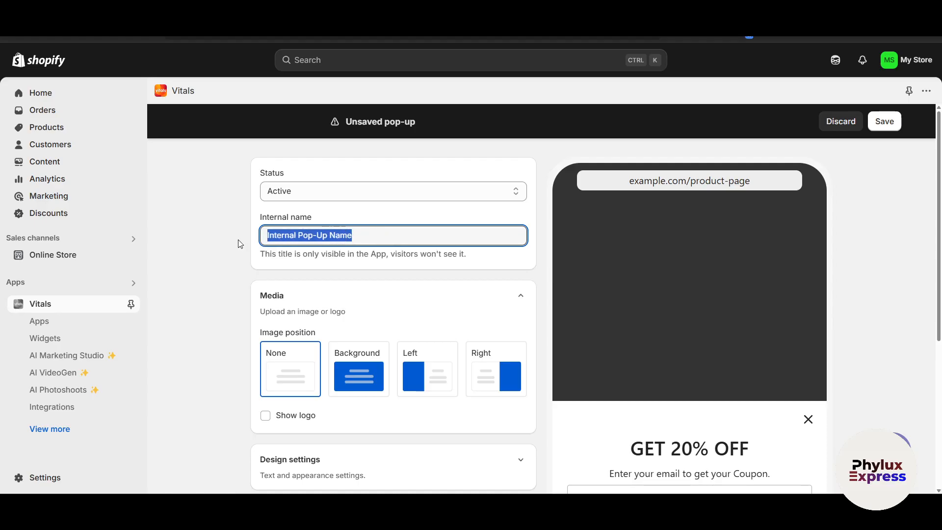
{"action": "left_click", "coordinate": [386, 239]}
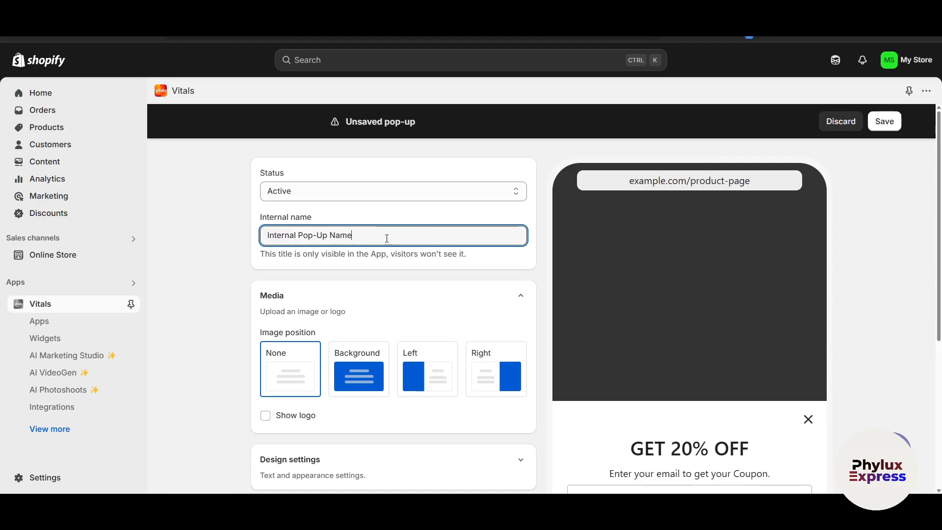
{"action": "type", "text": "off"}
{"action": "key", "text": "BackSpace"}
{"action": "key", "text": "BackSpace"}
{"action": "type", "text": "Offer "}
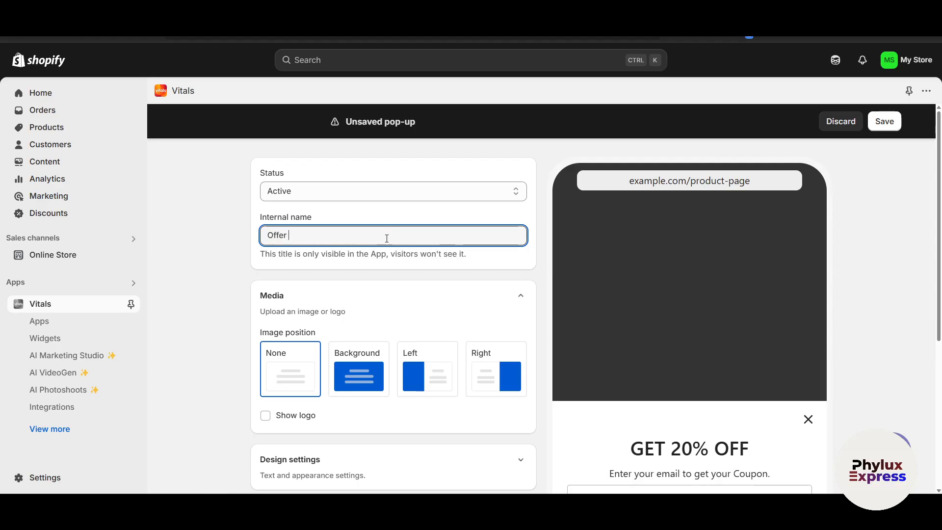
{"action": "type", "text": "Pop up"}
Set the image position in the pop-up's Media section to Right.
{"action": "scroll", "coordinate": [388, 240], "scroll_direction": "down", "scroll_amount": 3}
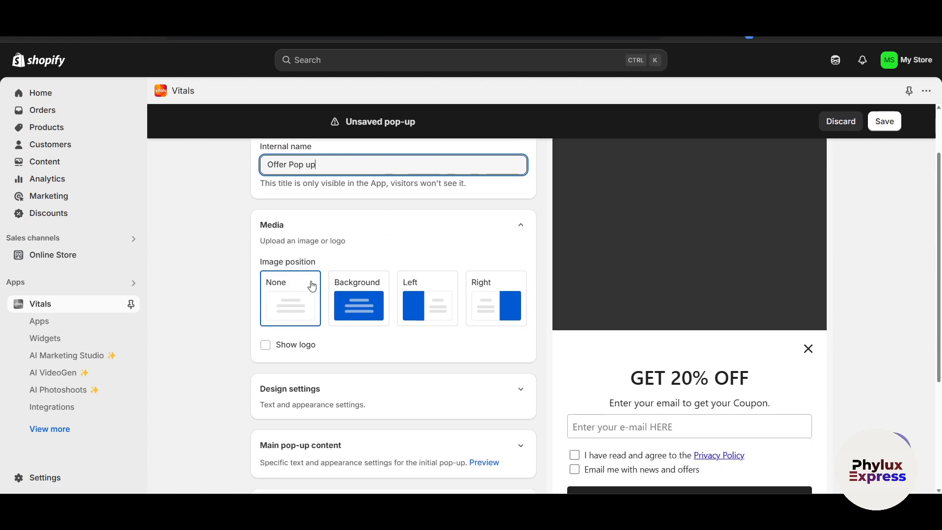
{"action": "left_click", "coordinate": [354, 309]}
{"action": "left_click", "coordinate": [492, 307]}
{"action": "scroll", "coordinate": [488, 304], "scroll_direction": "down", "scroll_amount": 2}
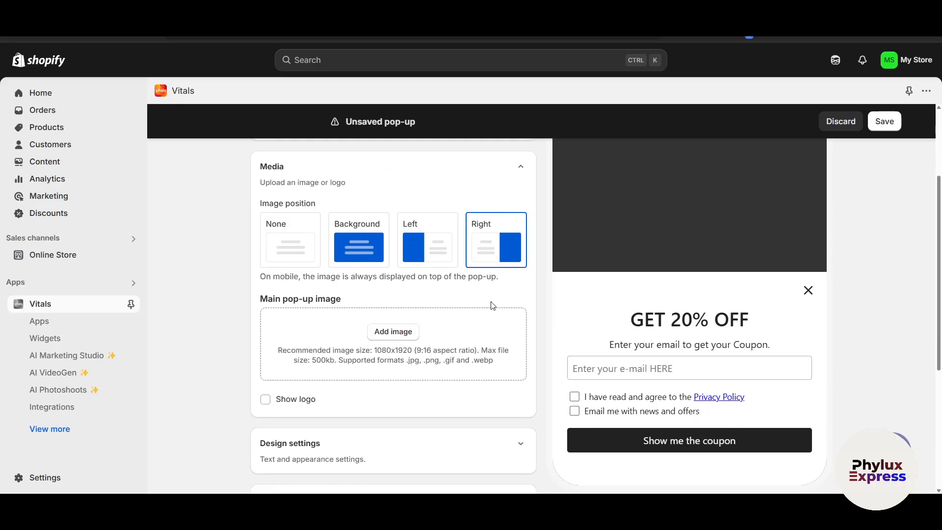
Upload the black T-shirt picture 111111 as the main pop-up image.
{"action": "left_click", "coordinate": [379, 331]}
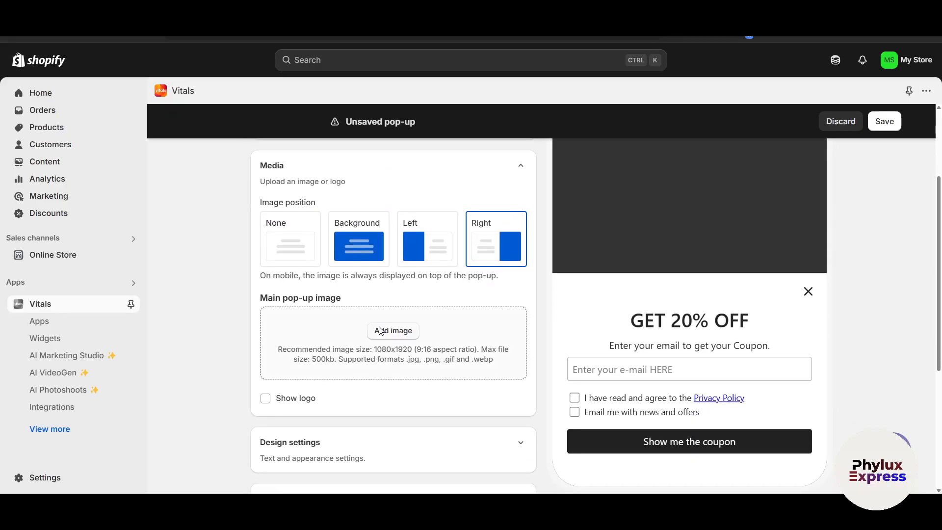
{"action": "scroll", "coordinate": [393, 323], "scroll_direction": "down", "scroll_amount": 5}
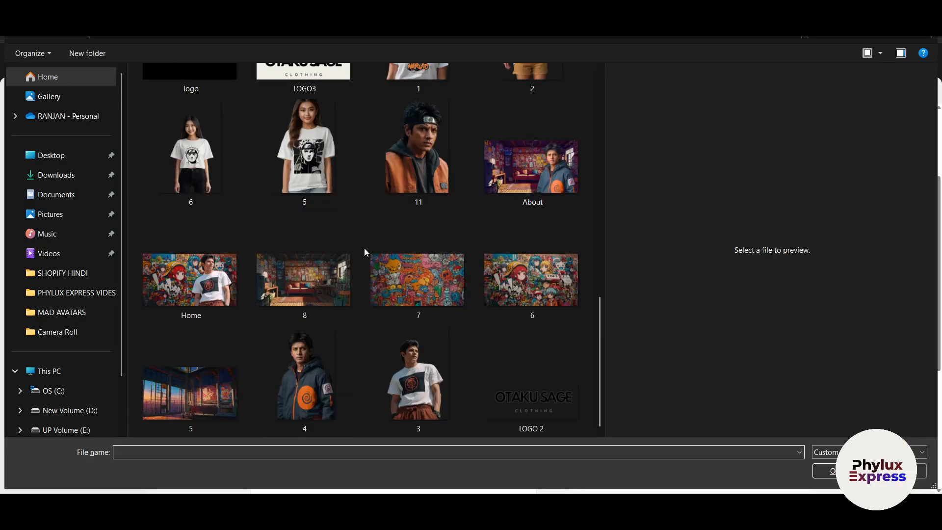
{"action": "left_click_drag", "start_coordinate": [600, 357], "coordinate": [604, 174]}
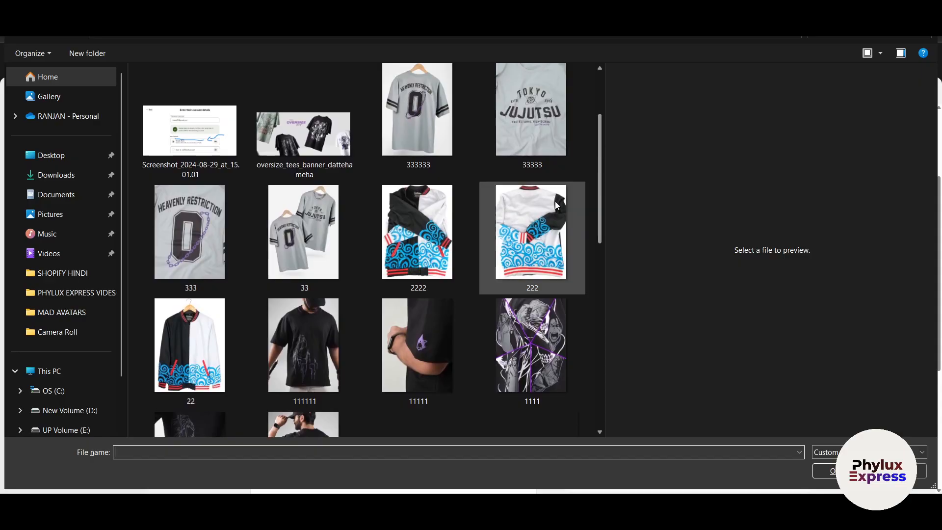
{"action": "left_click", "coordinate": [287, 356]}
{"action": "double_click", "coordinate": [287, 356]}
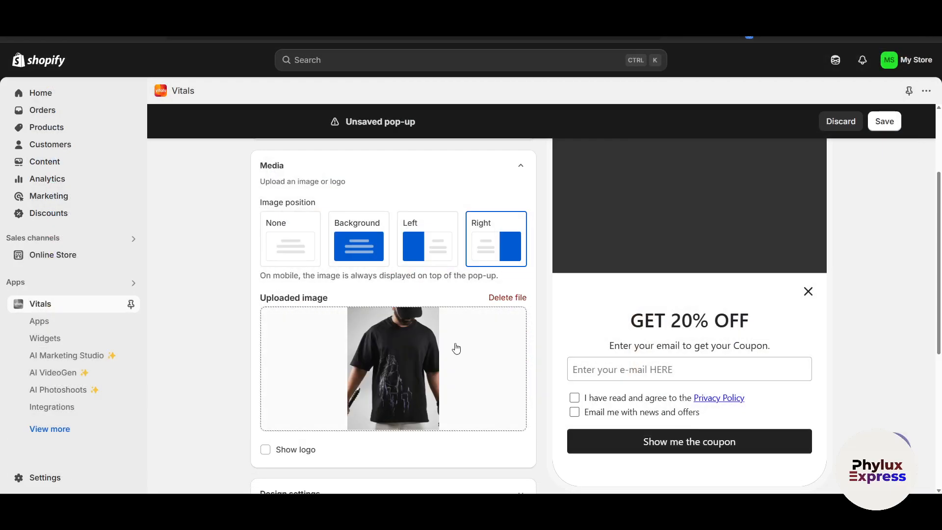
Try out the Show logo option for the pop-up and turn it back off.
{"action": "scroll", "coordinate": [464, 351], "scroll_direction": "down", "scroll_amount": 2}
{"action": "left_click", "coordinate": [266, 353]}
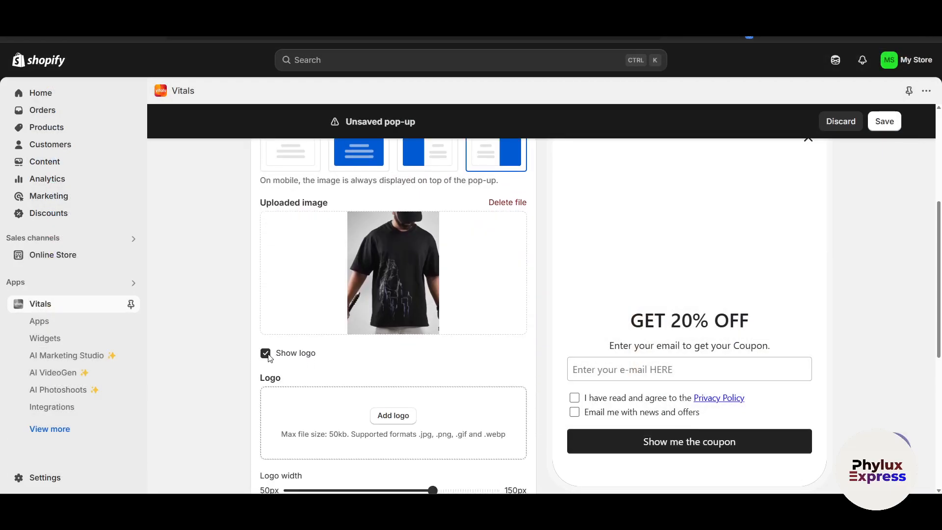
{"action": "left_click", "coordinate": [266, 354]}
{"action": "left_click", "coordinate": [265, 354]}
{"action": "scroll", "coordinate": [392, 343], "scroll_direction": "up", "scroll_amount": 5}
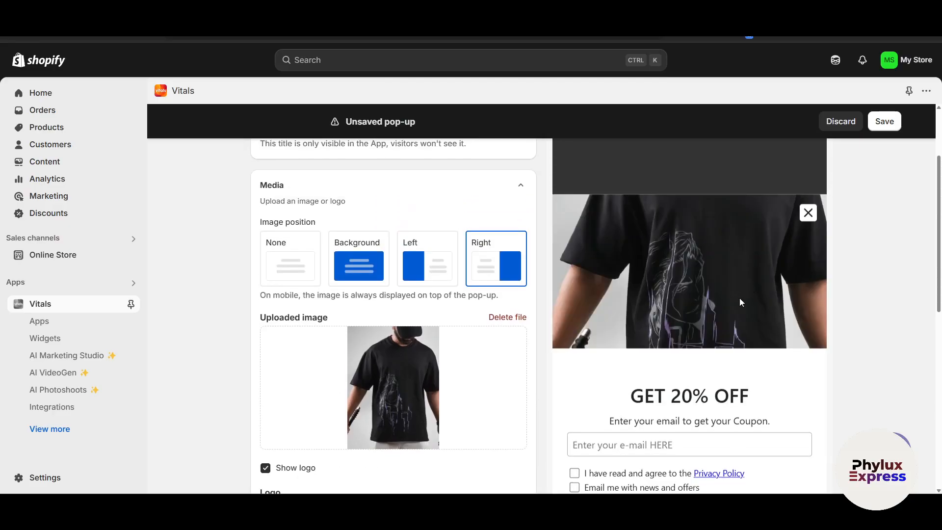
{"action": "scroll", "coordinate": [620, 245], "scroll_direction": "down", "scroll_amount": 5}
{"action": "left_click", "coordinate": [268, 345]}
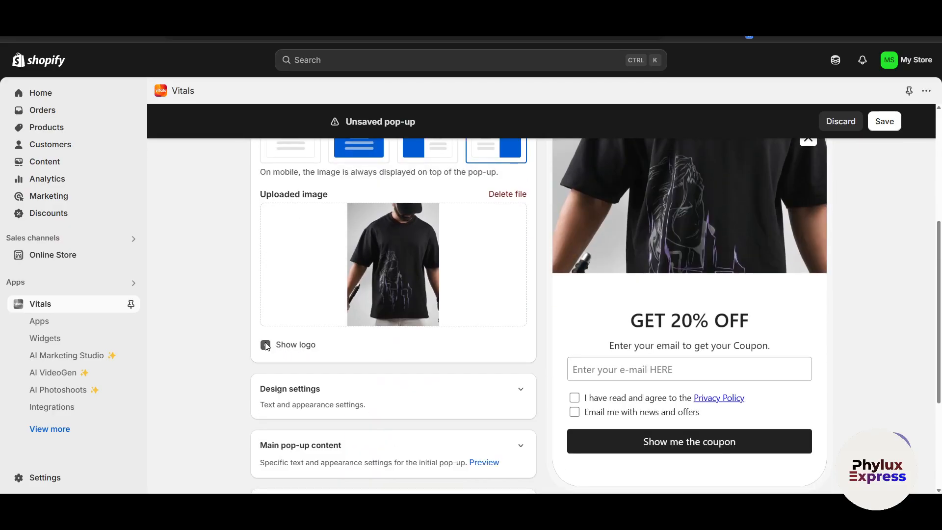
{"action": "scroll", "coordinate": [682, 261], "scroll_direction": "up", "scroll_amount": 3}
{"action": "scroll", "coordinate": [387, 315], "scroll_direction": "down", "scroll_amount": 4}
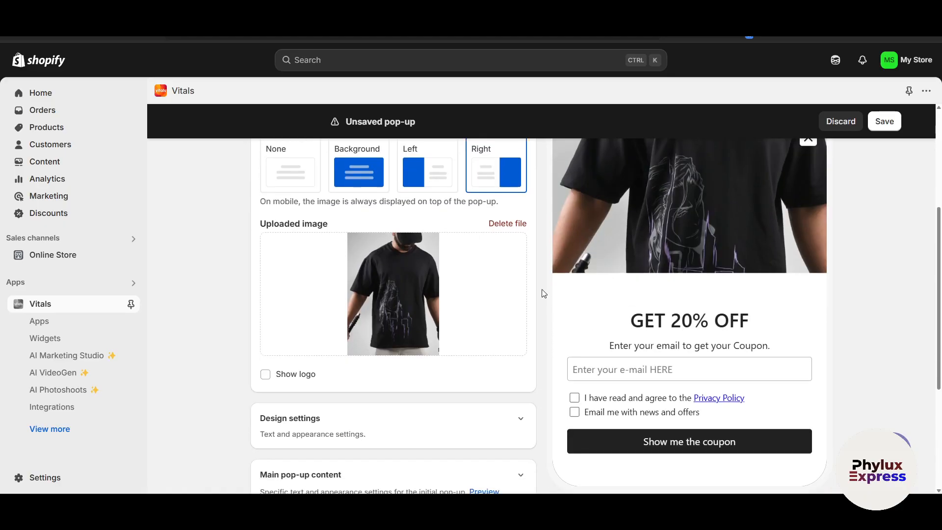
Replace the main pop-up image with the photo of the man in a black T-shirt with a skull back print.
{"action": "scroll", "coordinate": [364, 288], "scroll_direction": "up", "scroll_amount": 5}
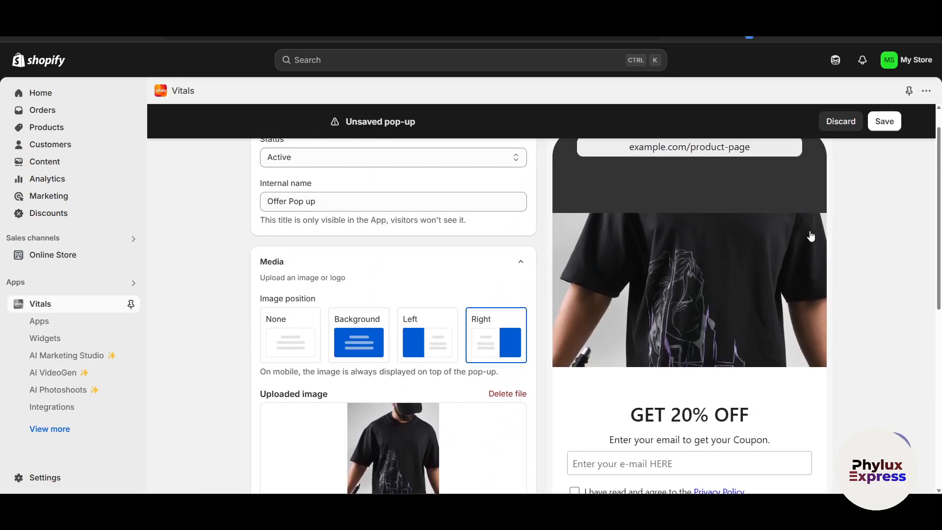
{"action": "scroll", "coordinate": [504, 370], "scroll_direction": "down", "scroll_amount": 2}
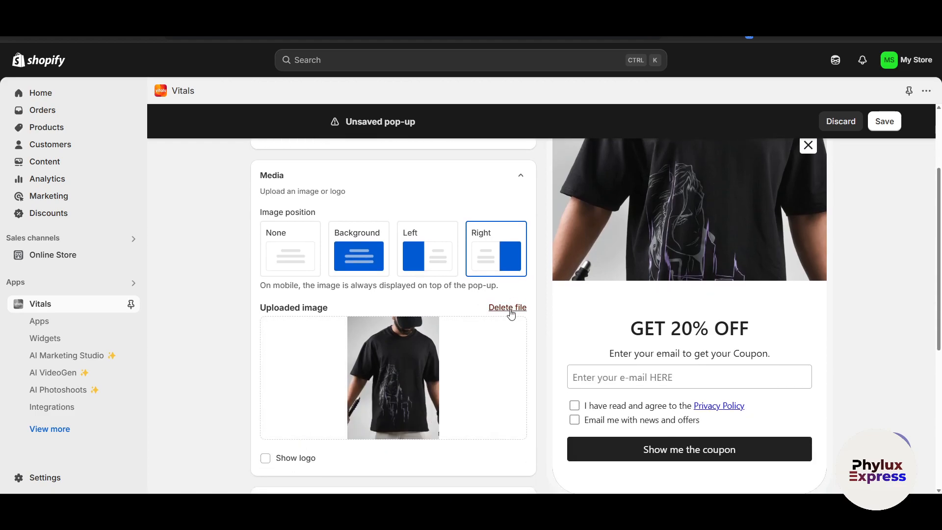
{"action": "left_click", "coordinate": [508, 308]}
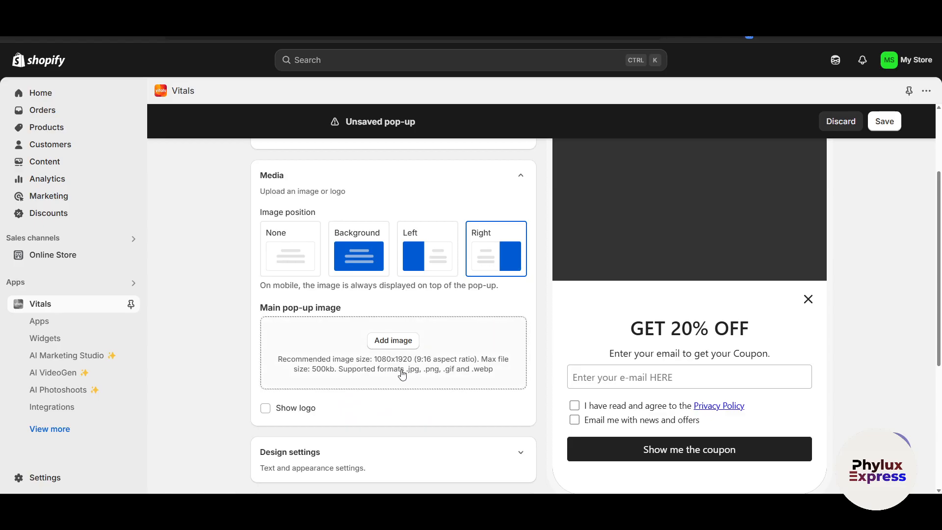
{"action": "left_click", "coordinate": [393, 341]}
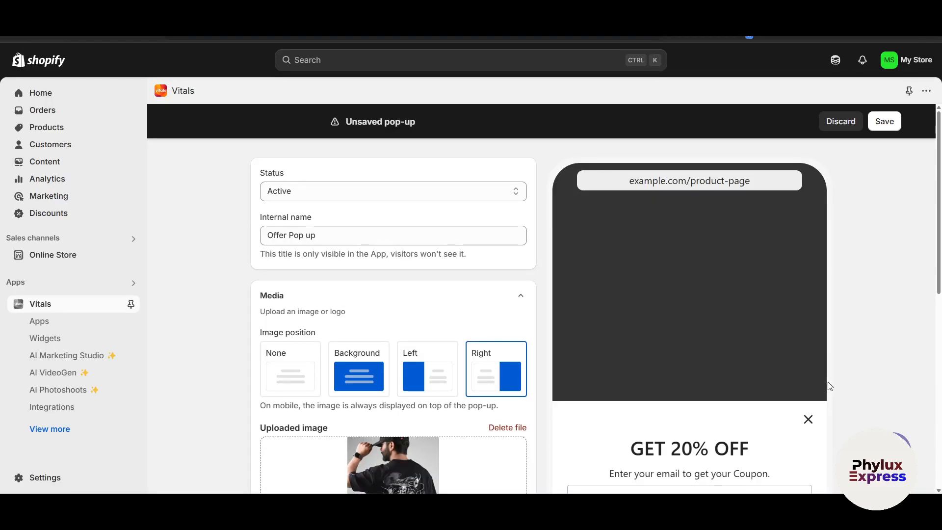
{"action": "scroll", "coordinate": [812, 383], "scroll_direction": "down", "scroll_amount": 2}
{"action": "scroll", "coordinate": [801, 377], "scroll_direction": "up", "scroll_amount": 1}
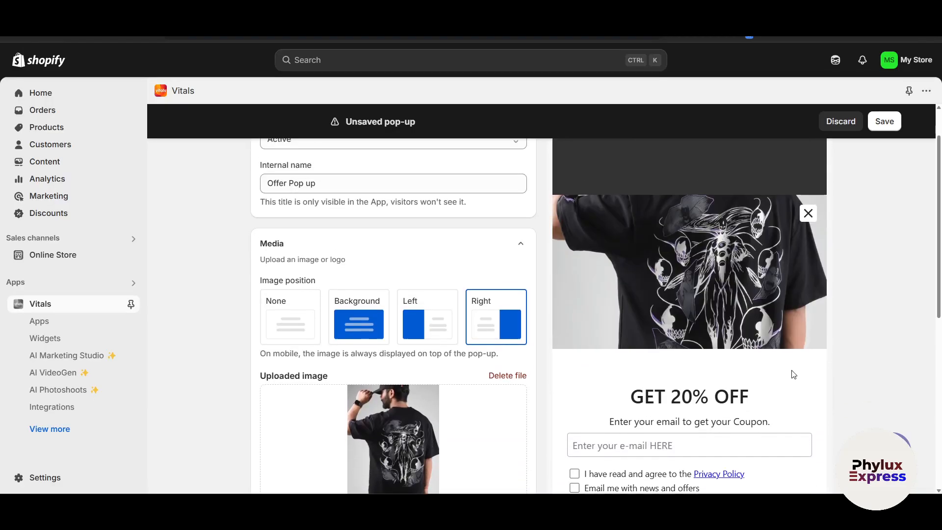
{"action": "scroll", "coordinate": [206, 358], "scroll_direction": "down", "scroll_amount": 6}
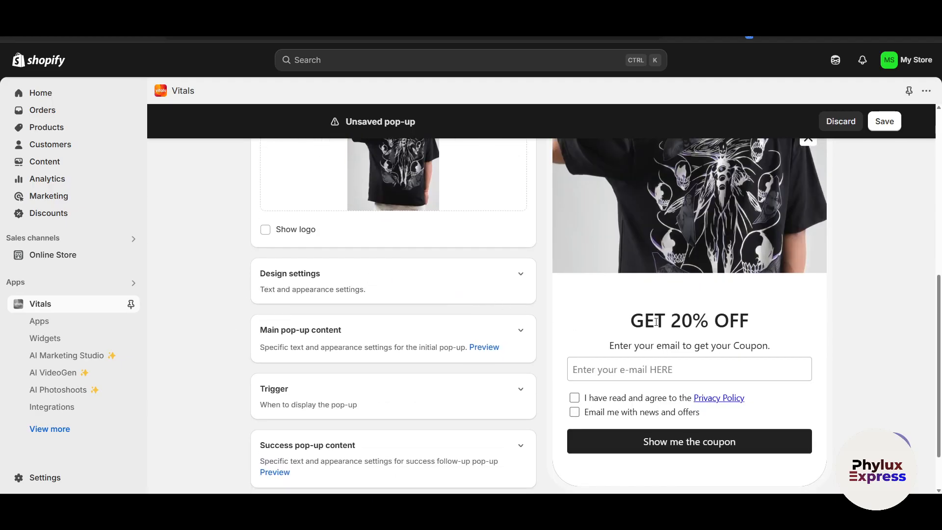
Expand the pop-up's Design settings, briefly returning to the Media section to review it.
{"action": "scroll", "coordinate": [525, 284], "scroll_direction": "down", "scroll_amount": 1}
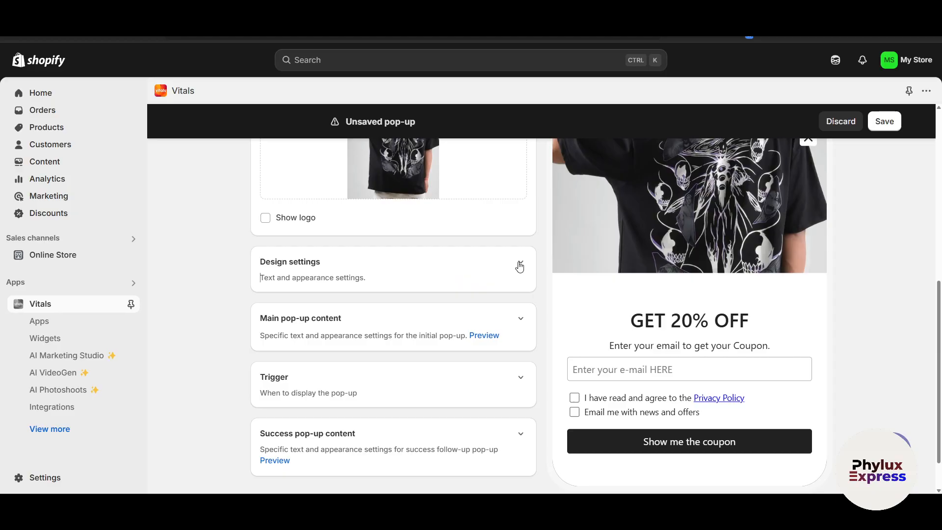
{"action": "left_click", "coordinate": [520, 263]}
{"action": "scroll", "coordinate": [504, 275], "scroll_direction": "up", "scroll_amount": 4}
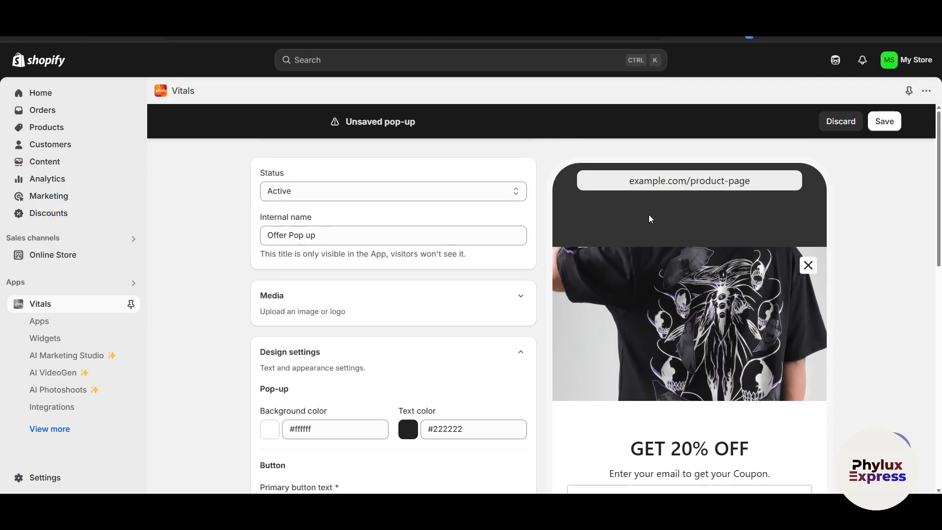
{"action": "scroll", "coordinate": [499, 309], "scroll_direction": "down", "scroll_amount": 1}
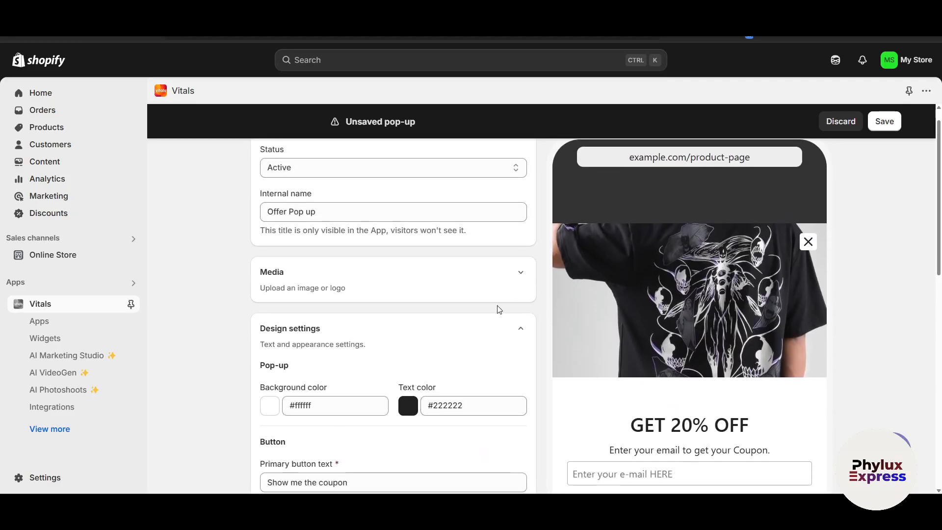
{"action": "left_click", "coordinate": [522, 263]}
{"action": "scroll", "coordinate": [421, 322], "scroll_direction": "down", "scroll_amount": 4}
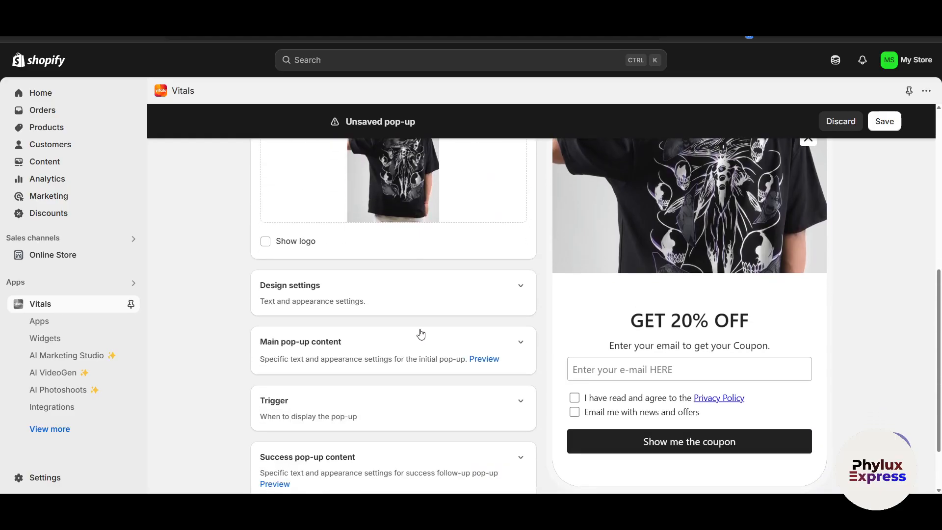
{"action": "left_click", "coordinate": [514, 256]}
{"action": "scroll", "coordinate": [423, 242], "scroll_direction": "up", "scroll_amount": 2}
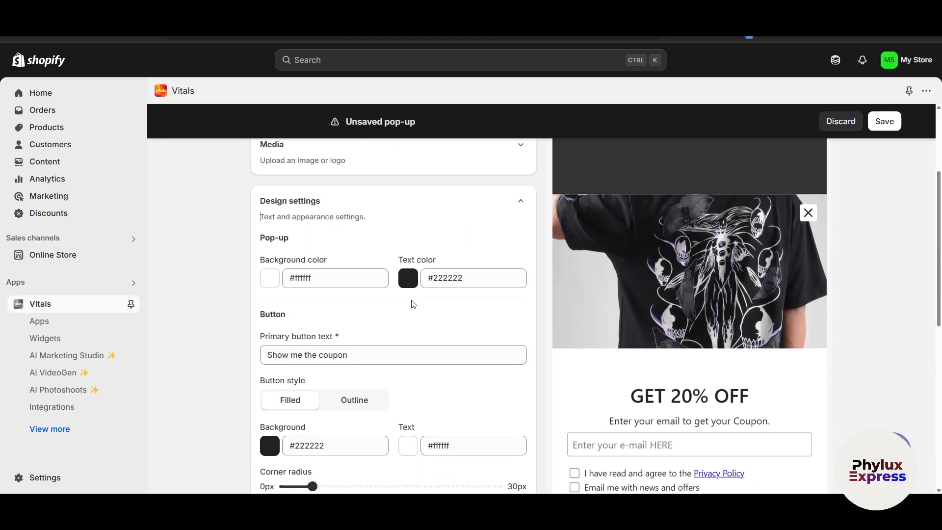
Change the pop-up's text color to the bright purple #c800eb.
{"action": "left_click", "coordinate": [410, 282]}
{"action": "left_click_drag", "start_coordinate": [449, 348], "coordinate": [444, 378]}
{"action": "left_click", "coordinate": [435, 302]}
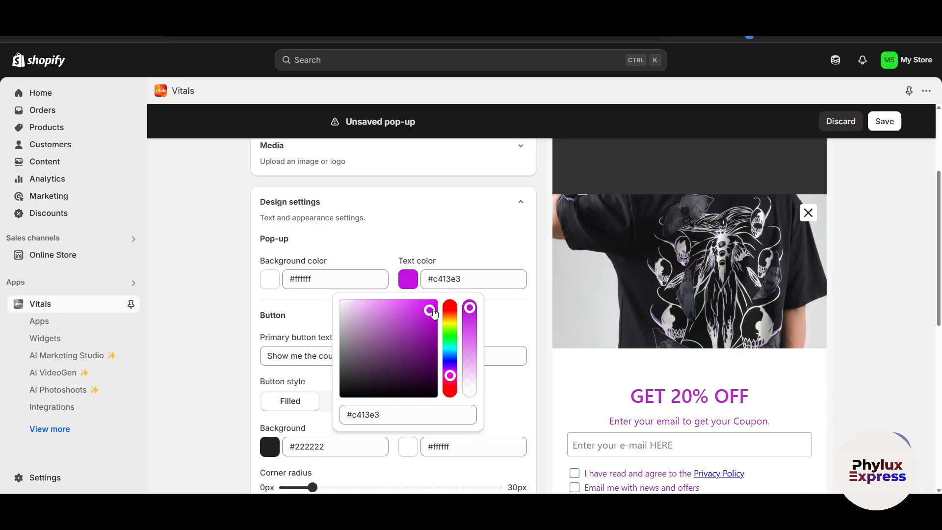
{"action": "left_click", "coordinate": [501, 322]}
{"action": "scroll", "coordinate": [638, 382], "scroll_direction": "down", "scroll_amount": 1}
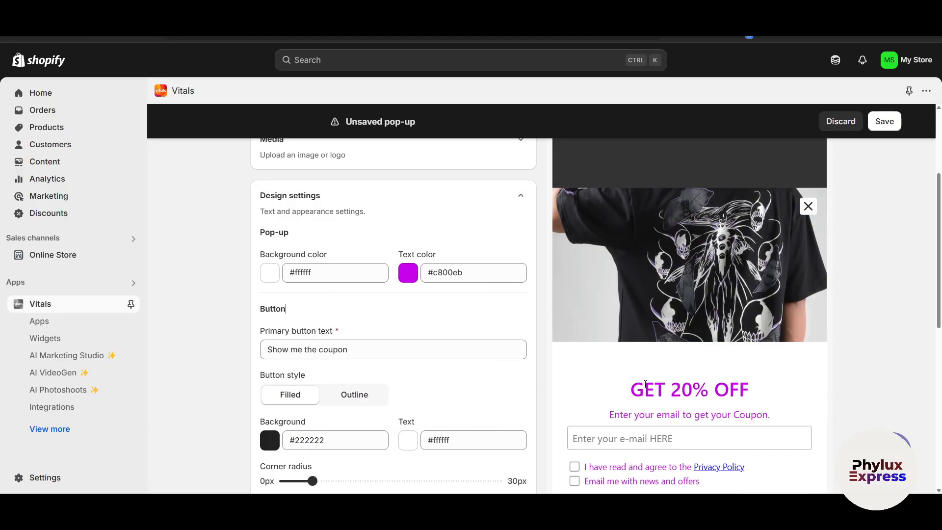
Set the pop-up's text color to black, #000000.
{"action": "left_click", "coordinate": [408, 262]}
{"action": "left_click_drag", "start_coordinate": [393, 351], "coordinate": [334, 385]}
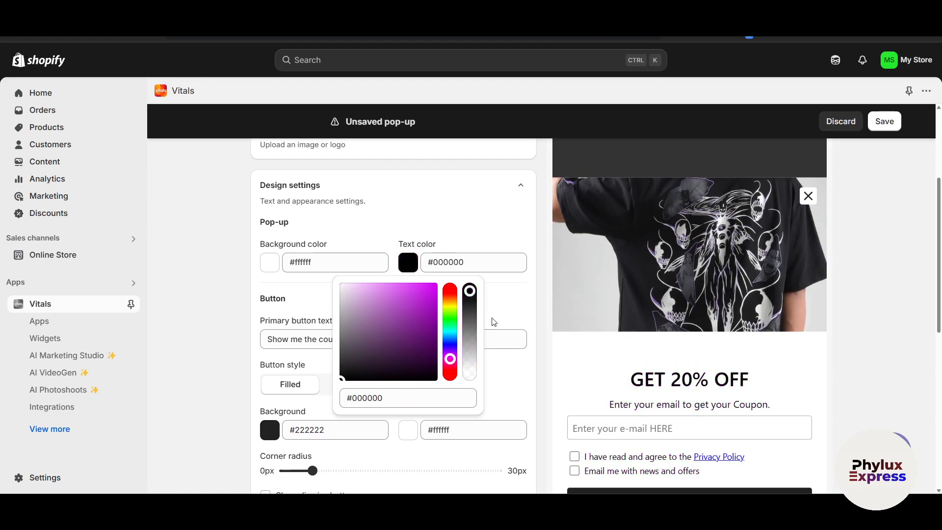
{"action": "left_click", "coordinate": [507, 315]}
{"action": "scroll", "coordinate": [324, 248], "scroll_direction": "down", "scroll_amount": 1}
{"action": "scroll", "coordinate": [336, 253], "scroll_direction": "up", "scroll_amount": 3}
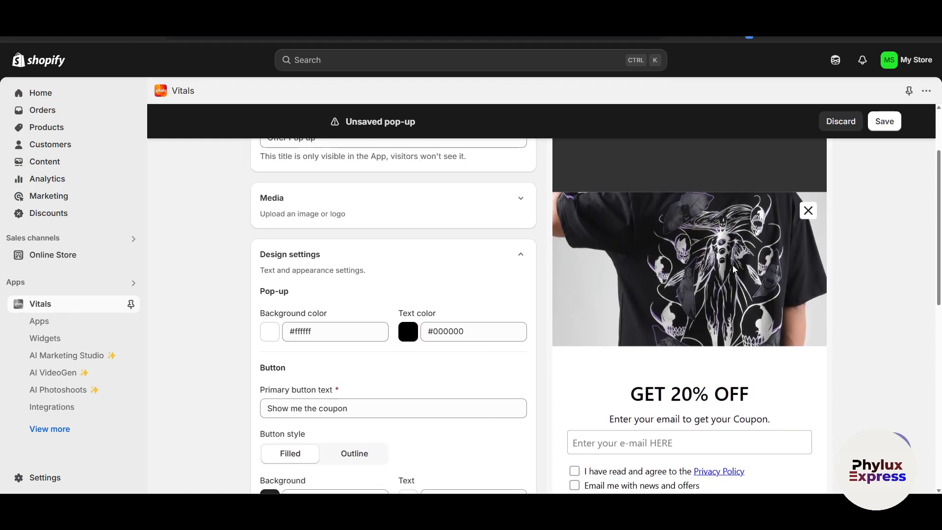
Set the pop-up's background color to the light grey #eff0eb and review the button settings.
{"action": "scroll", "coordinate": [499, 337], "scroll_direction": "down", "scroll_amount": 2}
{"action": "left_click", "coordinate": [266, 290]}
{"action": "left_click_drag", "start_coordinate": [290, 333], "coordinate": [192, 317]}
{"action": "left_click", "coordinate": [271, 290]}
{"action": "left_click_drag", "start_coordinate": [312, 360], "coordinate": [317, 332]}
{"action": "left_click_drag", "start_coordinate": [203, 318], "coordinate": [204, 313]}
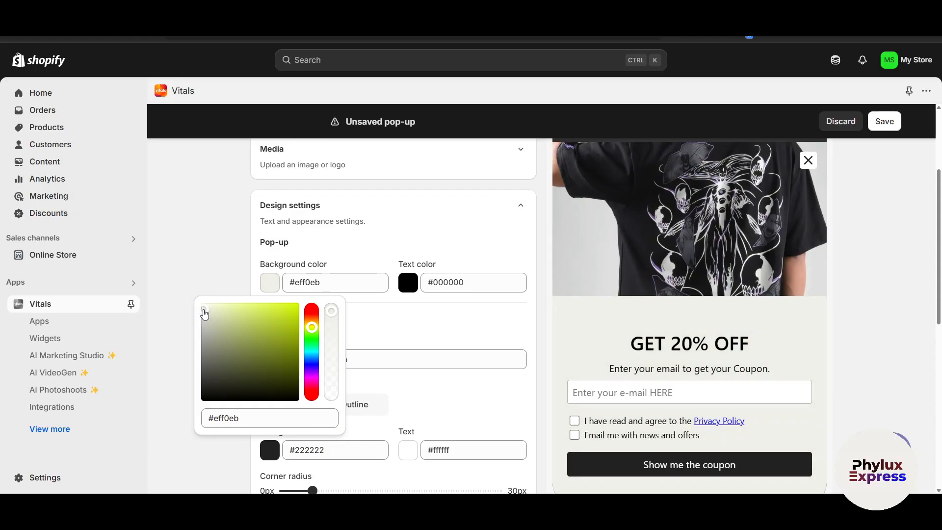
{"action": "left_click", "coordinate": [442, 319]}
{"action": "scroll", "coordinate": [391, 305], "scroll_direction": "down", "scroll_amount": 3}
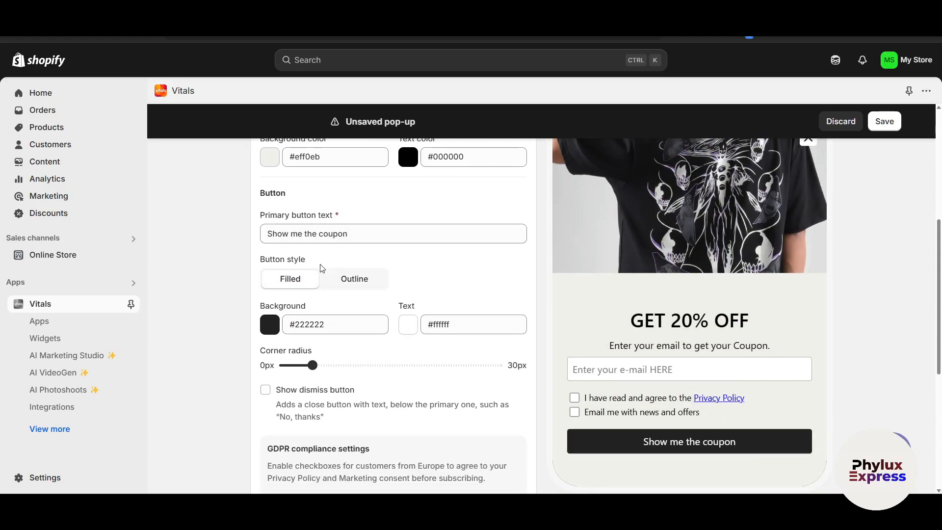
{"action": "scroll", "coordinate": [319, 268], "scroll_direction": "up", "scroll_amount": 1}
{"action": "scroll", "coordinate": [377, 286], "scroll_direction": "down", "scroll_amount": 2}
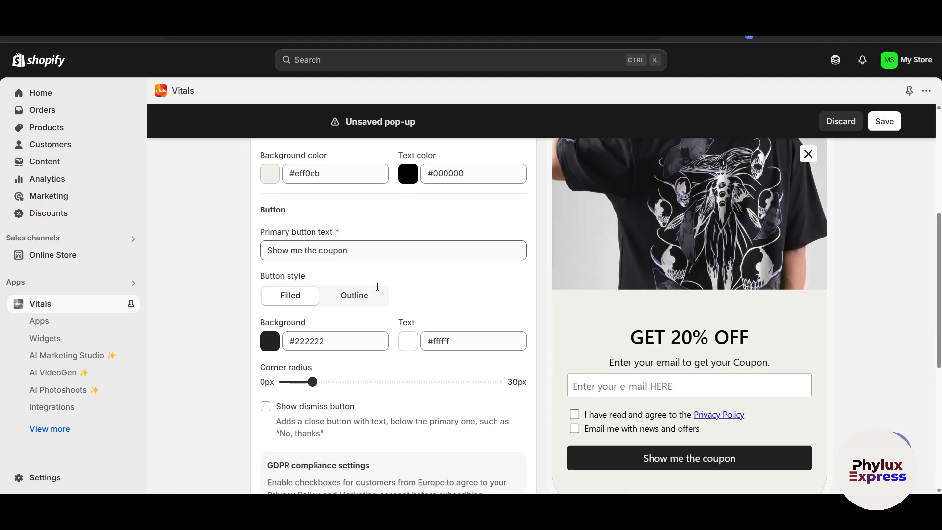
Change the pop-up's primary button text to "Open the coupon".
{"action": "scroll", "coordinate": [372, 271], "scroll_direction": "up", "scroll_amount": 2}
{"action": "left_click", "coordinate": [347, 281]}
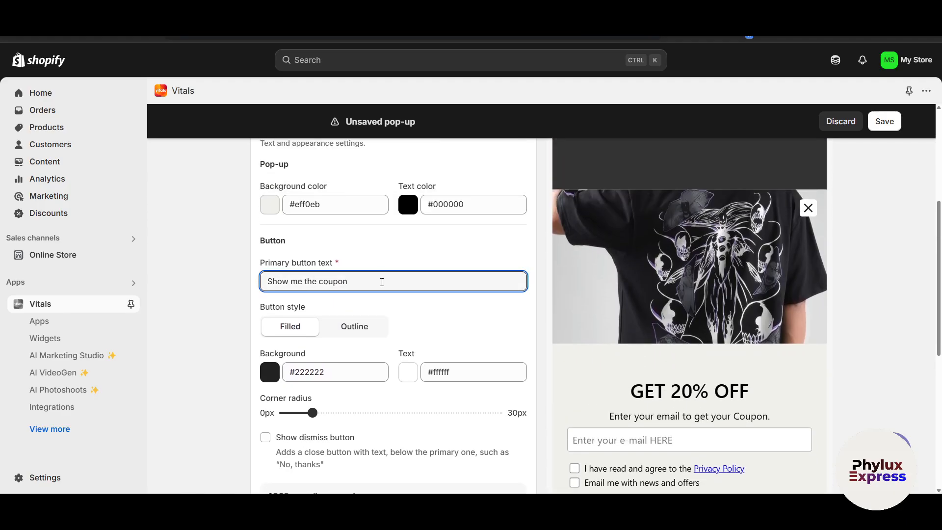
{"action": "scroll", "coordinate": [382, 282], "scroll_direction": "down", "scroll_amount": 2}
{"action": "scroll", "coordinate": [347, 291], "scroll_direction": "up", "scroll_amount": 2}
{"action": "left_click_drag", "start_coordinate": [348, 273], "coordinate": [265, 270]}
{"action": "left_click", "coordinate": [406, 273]}
{"action": "double_click", "coordinate": [267, 268]}
{"action": "type", "text": "Open"}
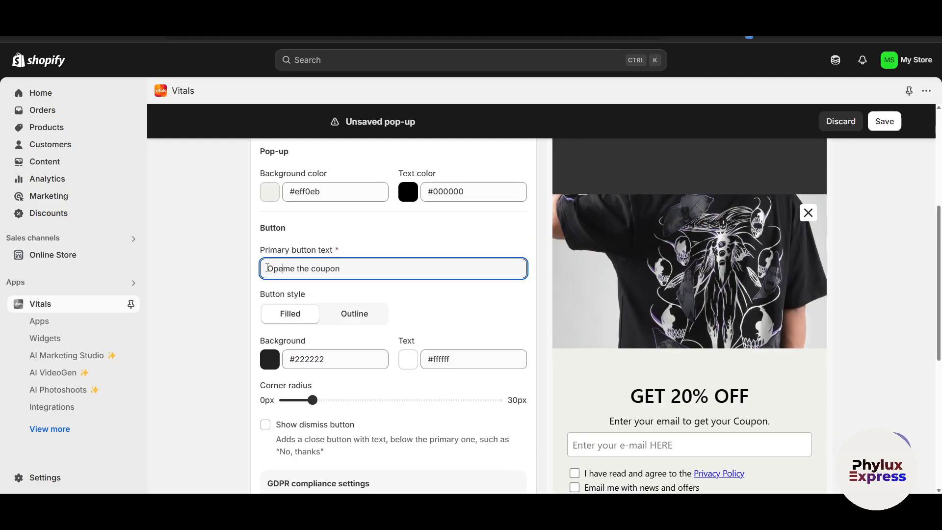
{"action": "double_click", "coordinate": [297, 268]}
{"action": "key", "text": "BackSpace"}
{"action": "scroll", "coordinate": [330, 311], "scroll_direction": "down", "scroll_amount": 2}
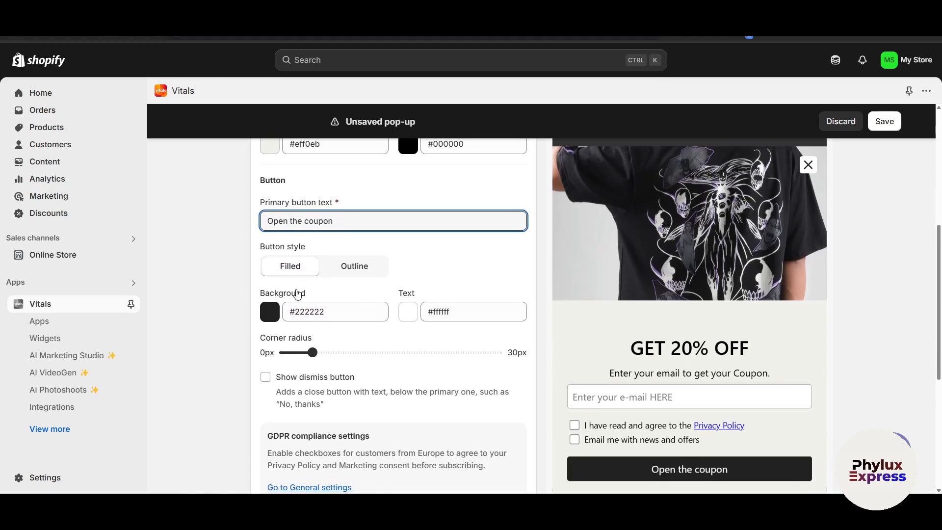
Try the Outline button style, return it to Filled, and set the button's background color to the purple #a718e4.
{"action": "left_click", "coordinate": [336, 248]}
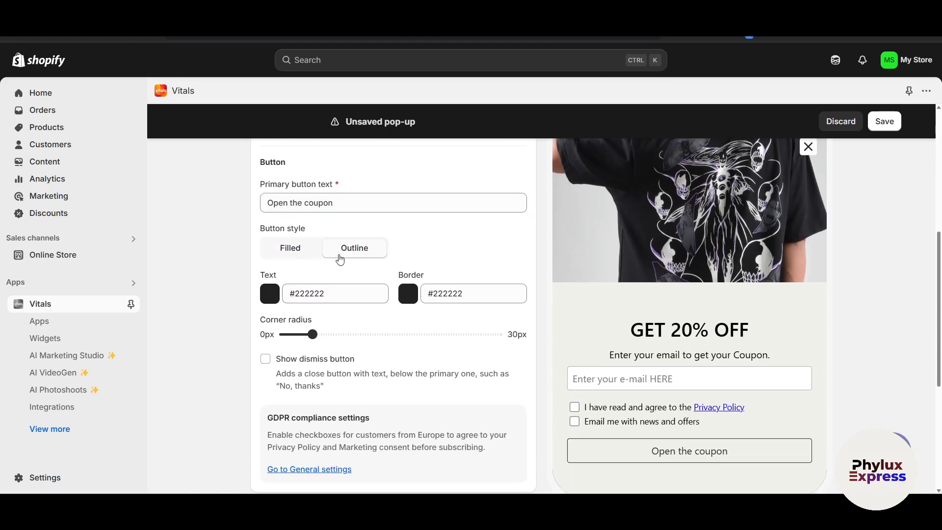
{"action": "left_click", "coordinate": [280, 255]}
{"action": "scroll", "coordinate": [280, 255], "scroll_direction": "down", "scroll_amount": 1}
{"action": "left_click", "coordinate": [270, 265]}
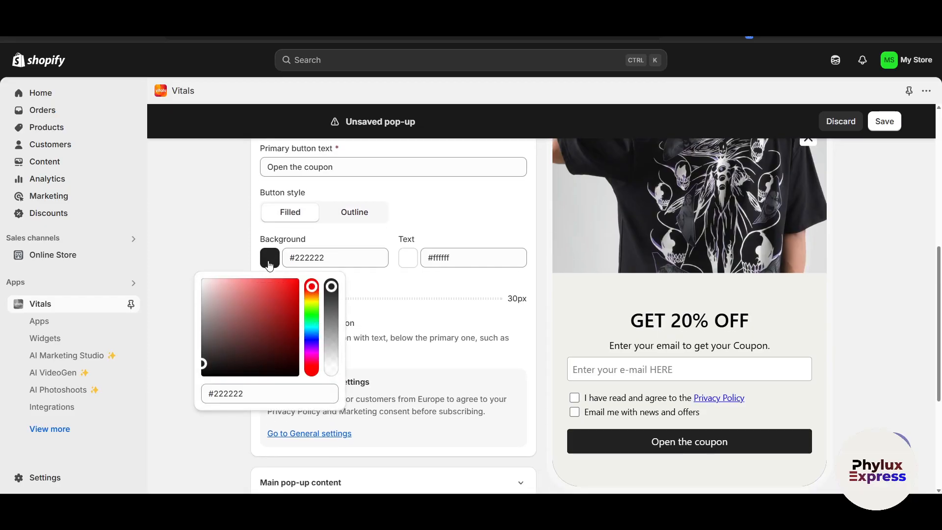
{"action": "left_click_drag", "start_coordinate": [312, 287], "coordinate": [314, 352]}
{"action": "mouse_move", "coordinate": [262, 336]}
{"action": "left_mouse_down"}
{"action": "mouse_move", "coordinate": [303, 280]}
{"action": "mouse_move", "coordinate": [247, 297]}
{"action": "mouse_move", "coordinate": [291, 293]}
{"action": "left_mouse_up"}
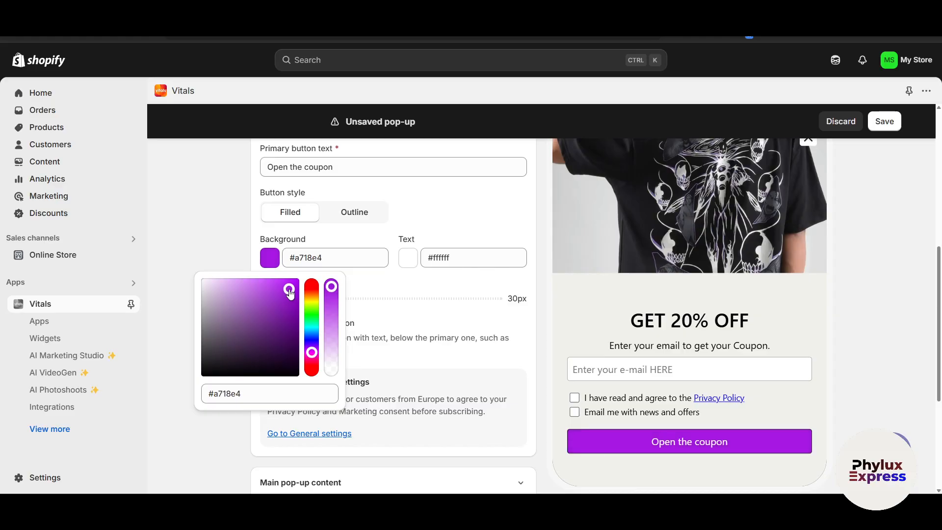
Try the maximum corner radius of 30 px for the button, and reduce it to 8 px.
{"action": "left_click", "coordinate": [471, 297]}
{"action": "scroll", "coordinate": [473, 292], "scroll_direction": "down", "scroll_amount": 1}
{"action": "left_click_drag", "start_coordinate": [480, 275], "coordinate": [505, 244]}
{"action": "scroll", "coordinate": [438, 264], "scroll_direction": "down", "scroll_amount": 1}
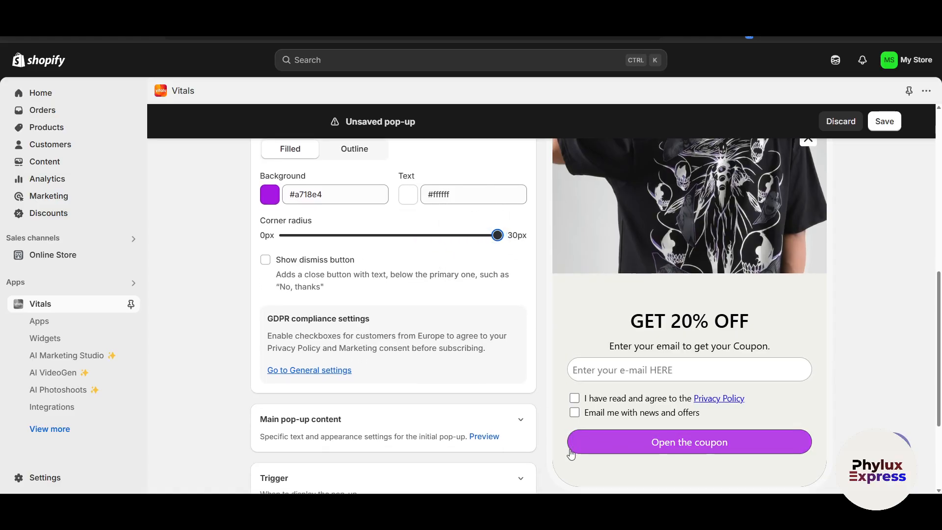
{"action": "left_click_drag", "start_coordinate": [498, 236], "coordinate": [337, 241]}
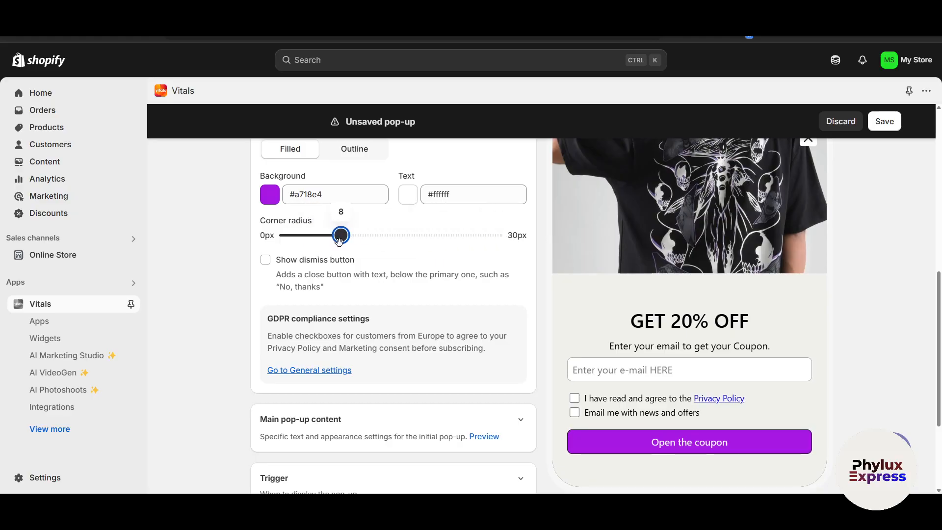
Try showing the dismiss button on the pop-up, and turn the option off again.
{"action": "scroll", "coordinate": [324, 236], "scroll_direction": "down", "scroll_amount": 1}
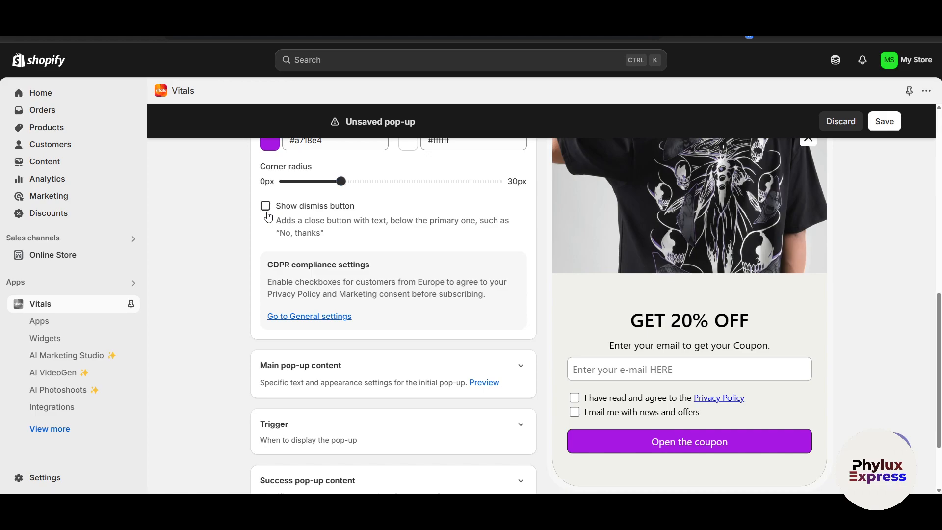
{"action": "left_click", "coordinate": [267, 209]}
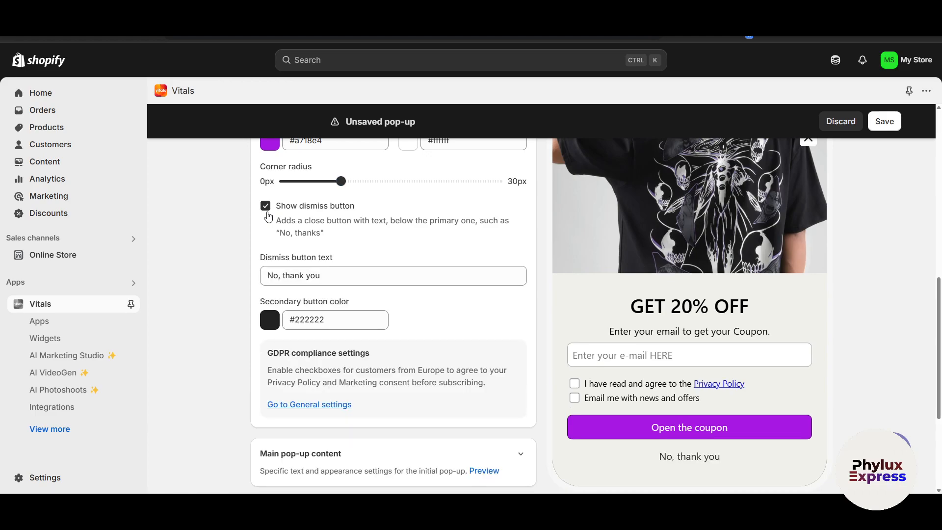
{"action": "left_click", "coordinate": [267, 214]}
{"action": "scroll", "coordinate": [539, 221], "scroll_direction": "up", "scroll_amount": 2}
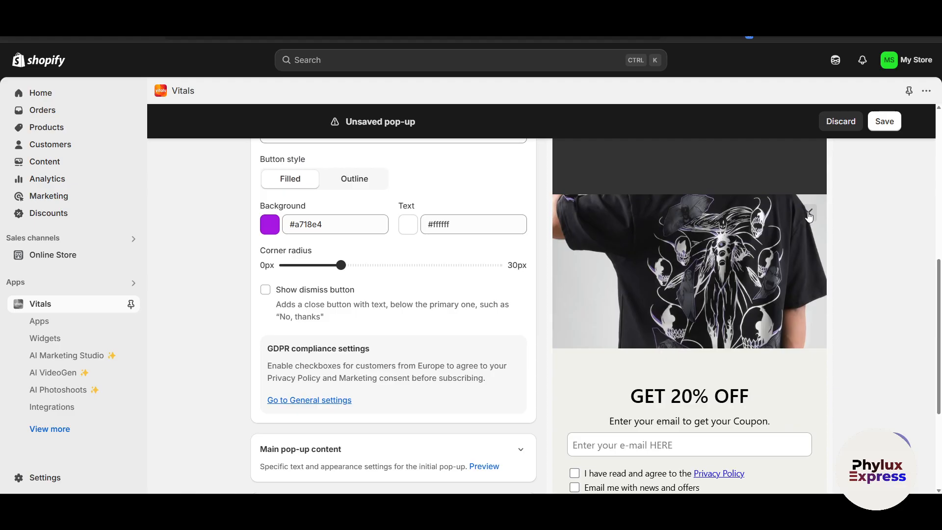
{"action": "scroll", "coordinate": [456, 327], "scroll_direction": "down", "scroll_amount": 4}
{"action": "scroll", "coordinate": [500, 287], "scroll_direction": "up", "scroll_amount": 2}
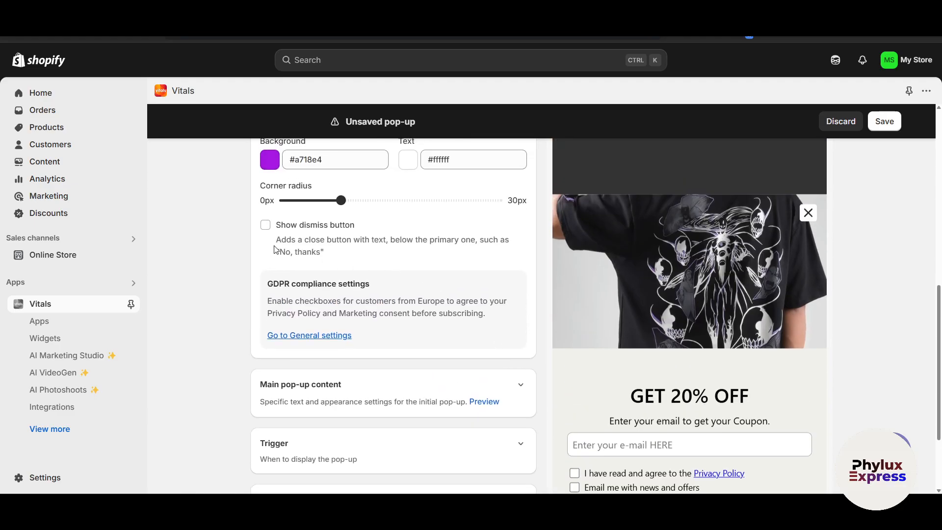
Expand the main pop-up content settings and change the heading to "GET 50% OFF".
{"action": "scroll", "coordinate": [491, 317], "scroll_direction": "down", "scroll_amount": 2}
{"action": "left_click", "coordinate": [518, 284]}
{"action": "scroll", "coordinate": [427, 277], "scroll_direction": "up", "scroll_amount": 8}
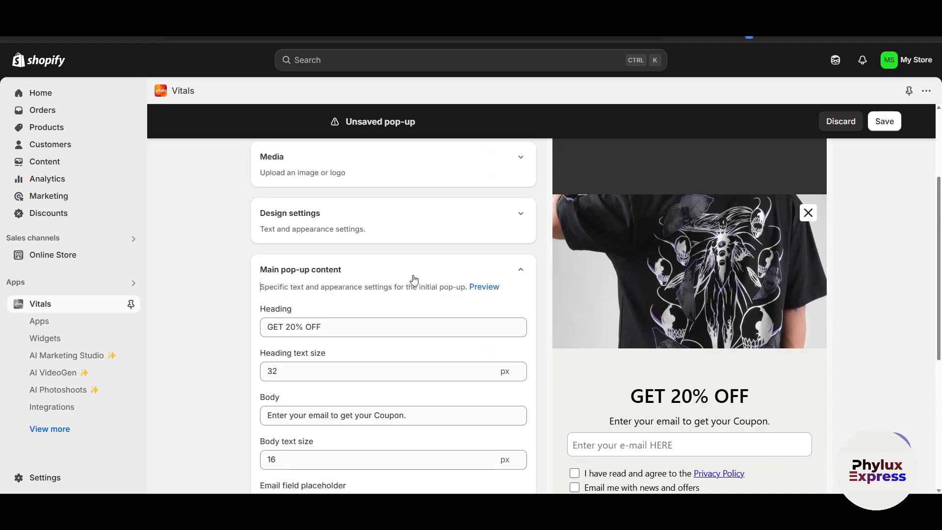
{"action": "left_click", "coordinate": [293, 316]}
{"action": "key", "text": "BackSpace"}
{"action": "type", "text": "5"}
{"action": "scroll", "coordinate": [407, 338], "scroll_direction": "down", "scroll_amount": 2}
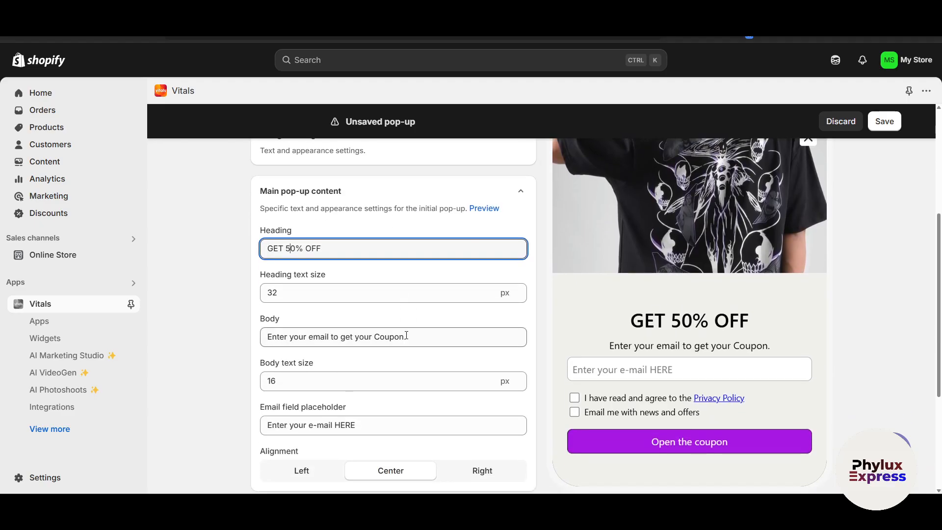
Set the heading text size to 40 px and look over the remaining main content fields.
{"action": "left_click", "coordinate": [322, 282]}
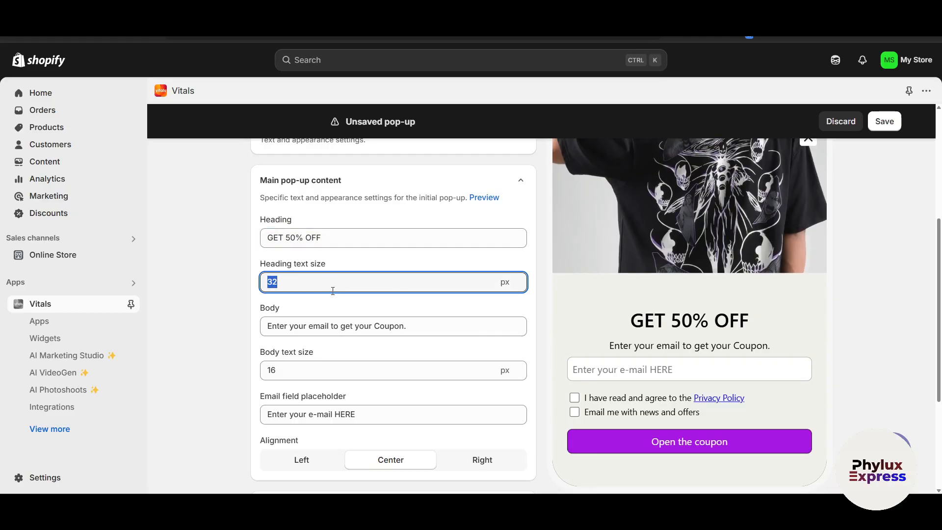
{"action": "type", "text": "40"}
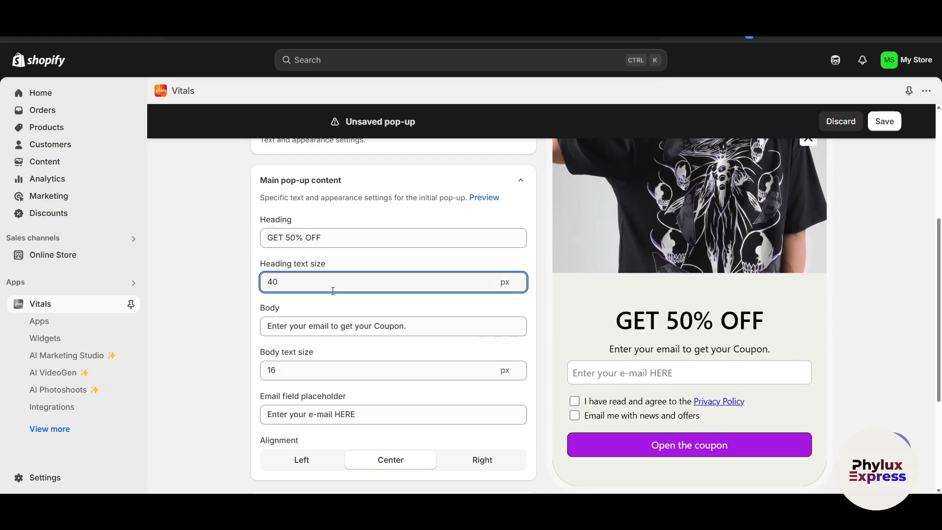
{"action": "scroll", "coordinate": [444, 328], "scroll_direction": "down", "scroll_amount": 1}
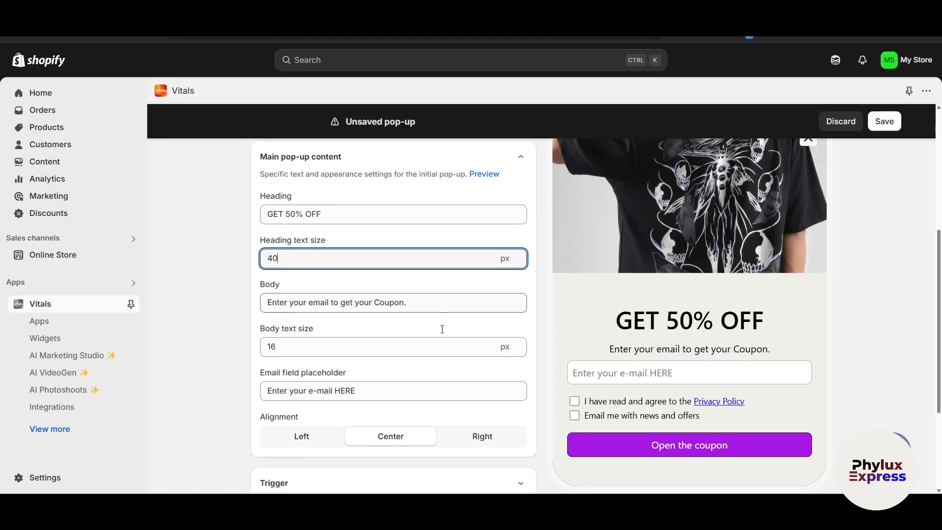
{"action": "left_click", "coordinate": [439, 303]}
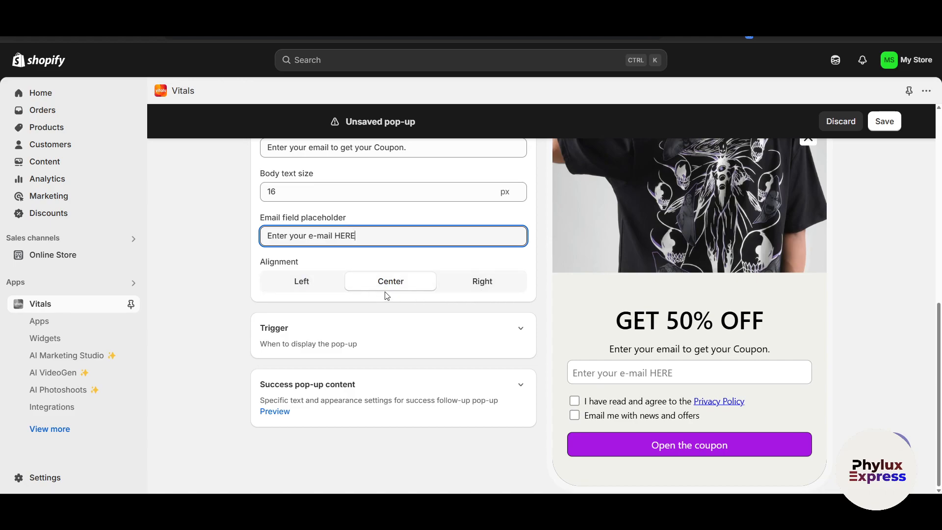
Expand the Trigger settings and examine the trigger type and display delay.
{"action": "left_click", "coordinate": [423, 324]}
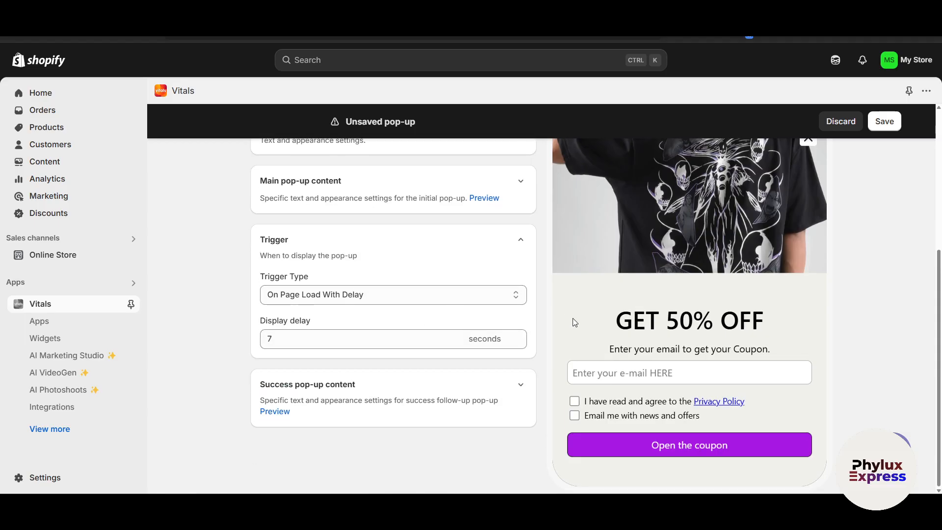
{"action": "left_click", "coordinate": [310, 336]}
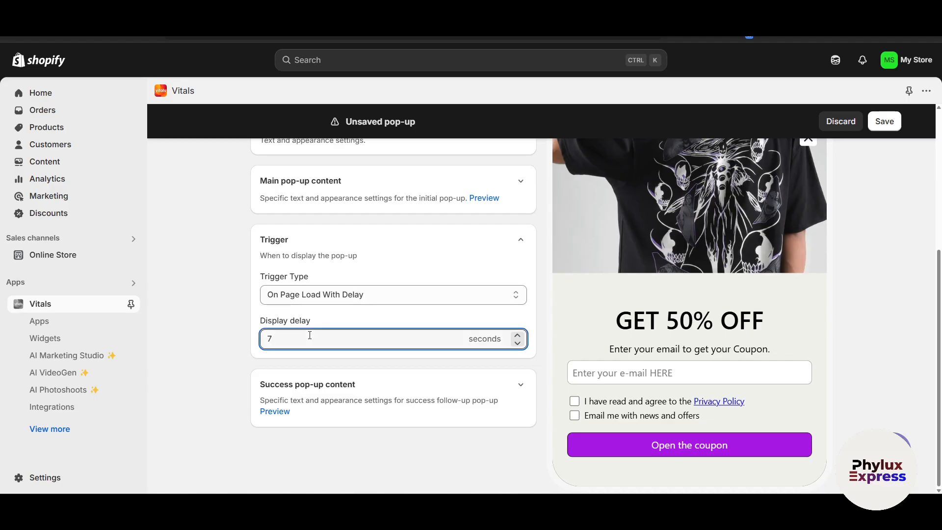
{"action": "right_click", "coordinate": [213, 336]}
{"action": "left_click", "coordinate": [204, 372]}
{"action": "left_click_drag", "start_coordinate": [204, 372], "coordinate": [488, 395]}
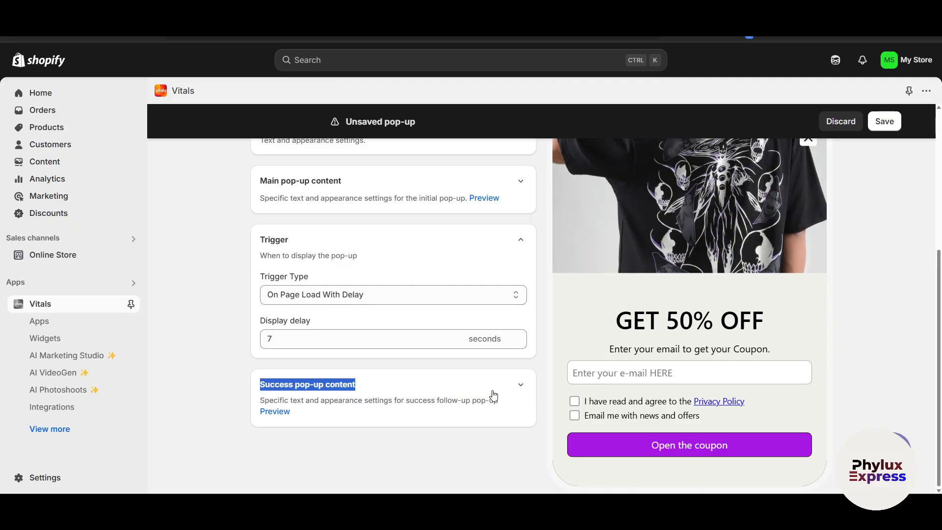
Expand the success pop-up content and review its heading, body and discount code fields.
{"action": "left_click", "coordinate": [521, 386]}
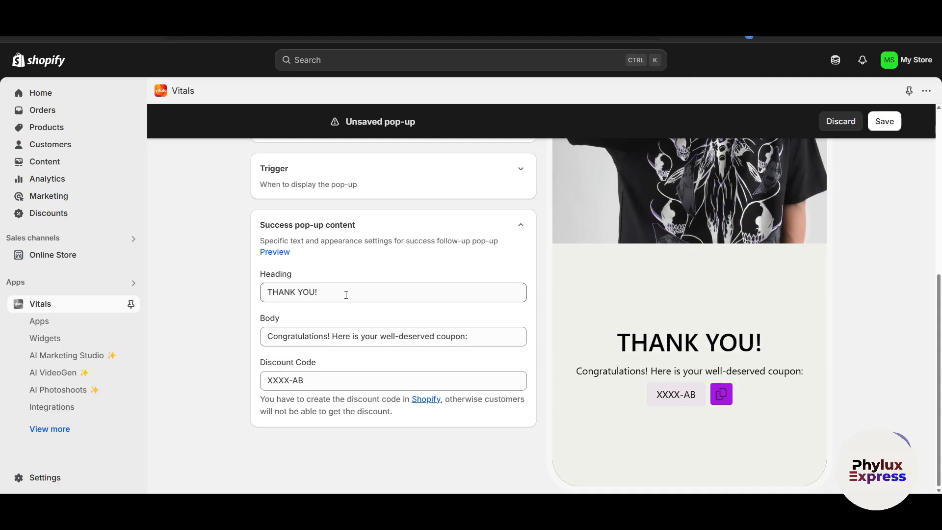
{"action": "left_click", "coordinate": [369, 338]}
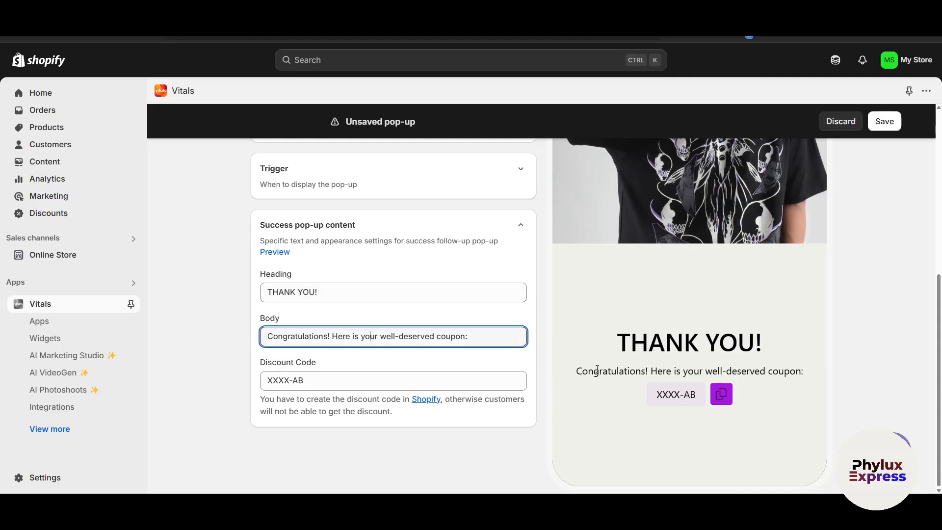
{"action": "left_click", "coordinate": [317, 376]}
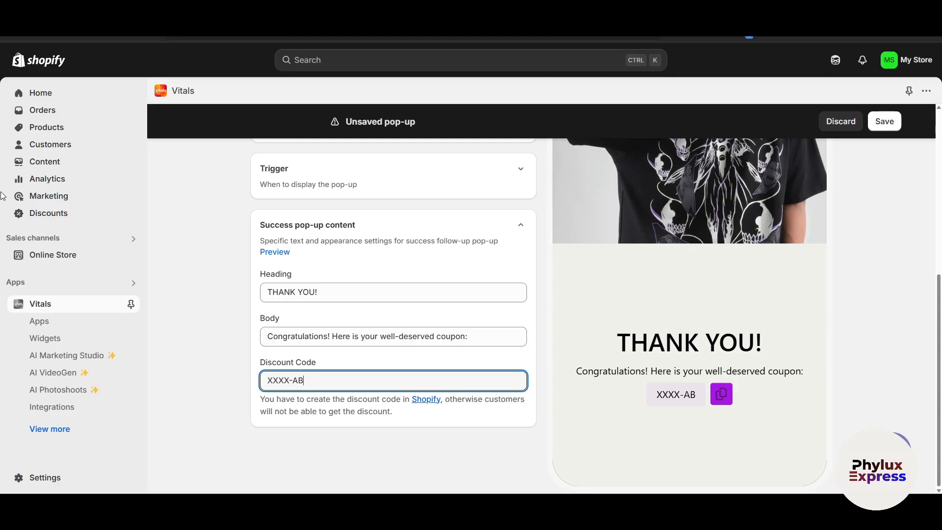
Open the store's Discounts page in a new browser tab and start creating an Amount off products discount.
{"action": "right_click", "coordinate": [50, 221]}
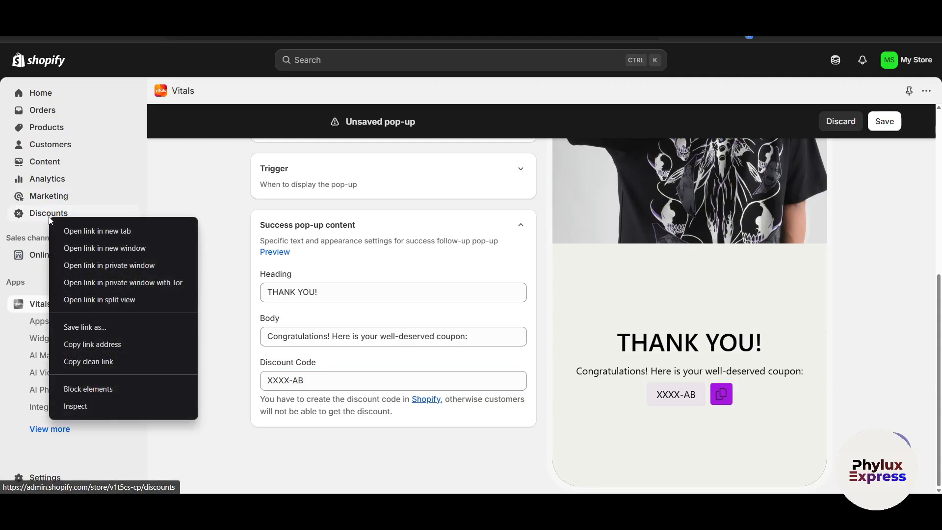
{"action": "left_click", "coordinate": [61, 228]}
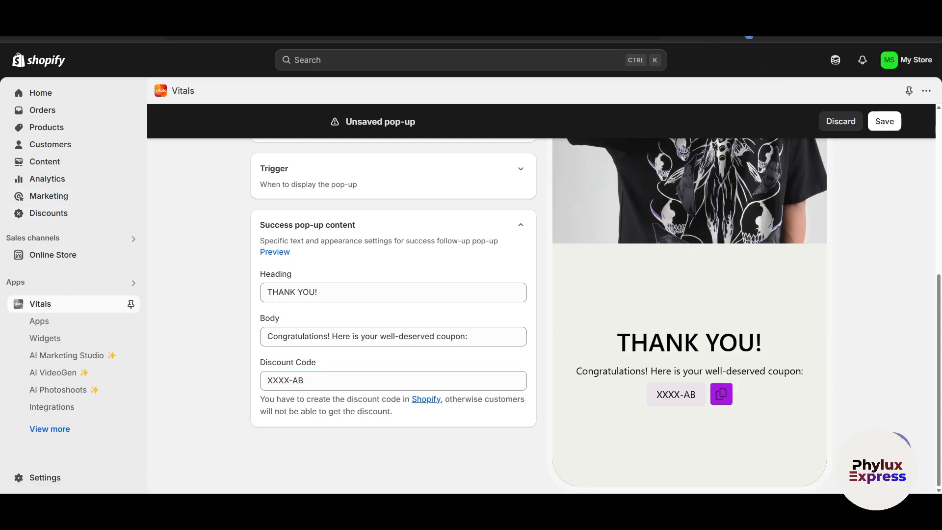
{"action": "key", "text": "ctrl+Tab"}
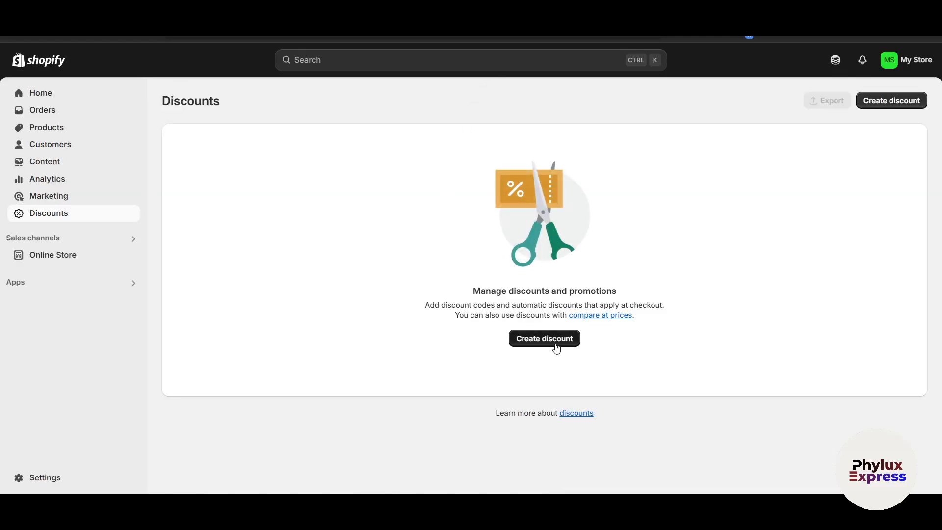
{"action": "left_click", "coordinate": [555, 344]}
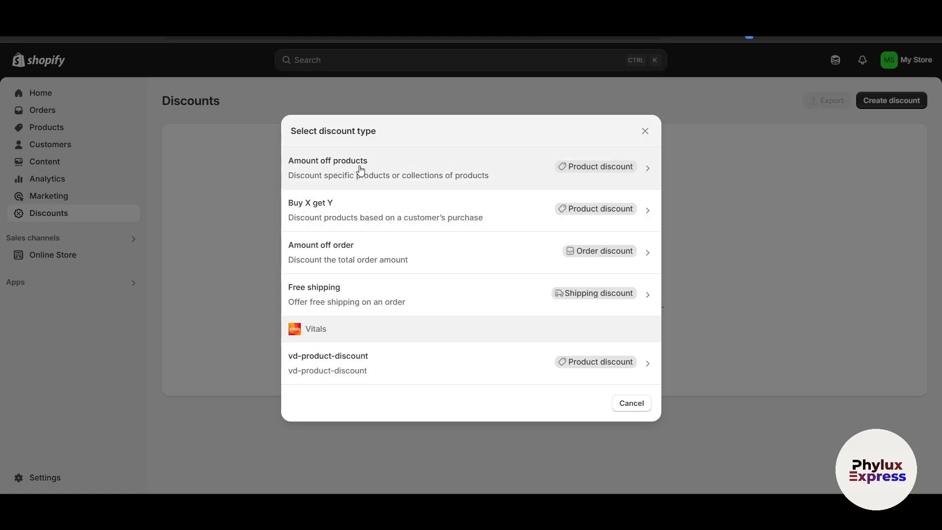
{"action": "left_click", "coordinate": [598, 165]}
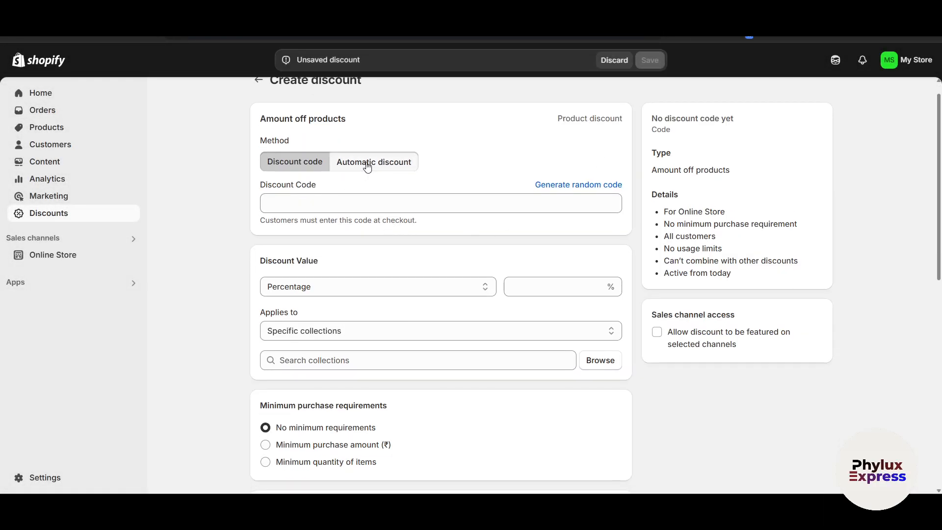
Compare the discount code and automatic methods for the new discount, and choose Automatic discount.
{"action": "left_click", "coordinate": [367, 166]}
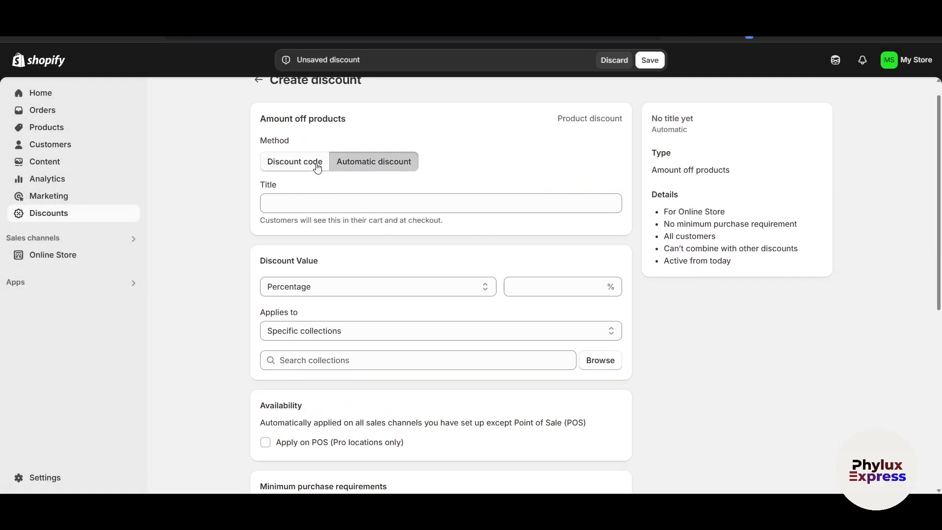
{"action": "left_click", "coordinate": [313, 167]}
{"action": "left_click", "coordinate": [326, 209]}
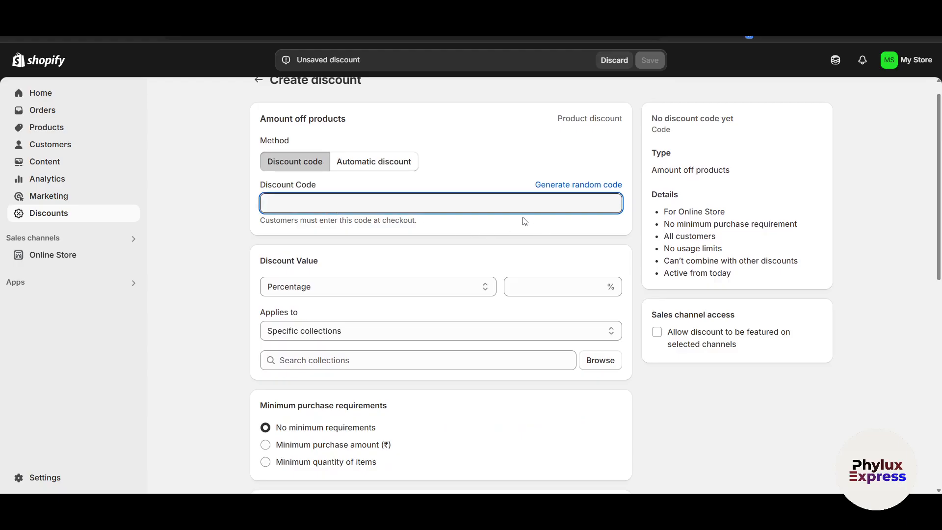
{"action": "left_click", "coordinate": [380, 163]}
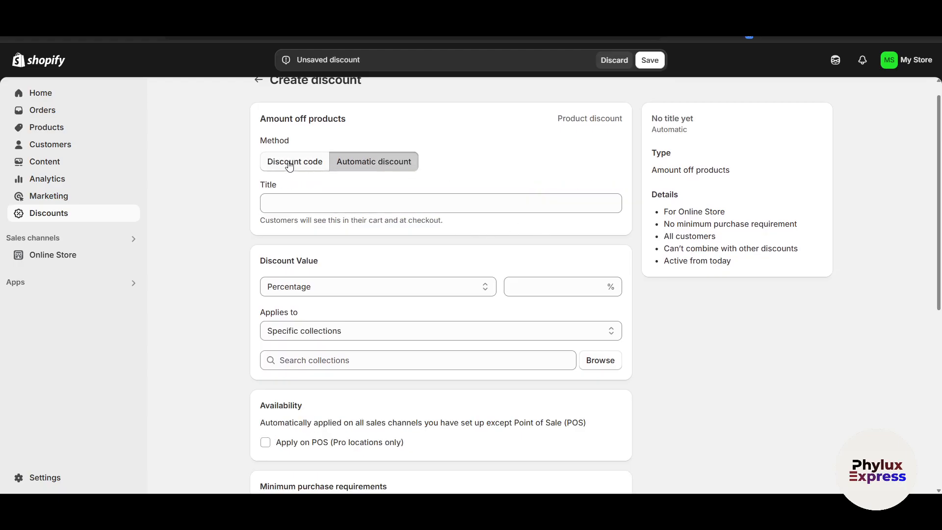
Set the discount value to 40 percent and look over the remaining discount options.
{"action": "scroll", "coordinate": [351, 294], "scroll_direction": "down", "scroll_amount": 1}
{"action": "left_click", "coordinate": [532, 259]}
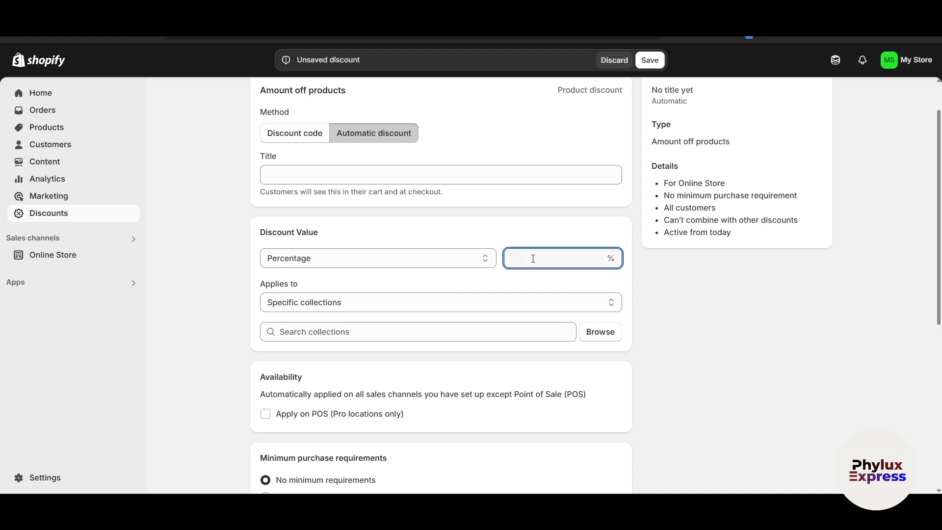
{"action": "type", "text": "40"}
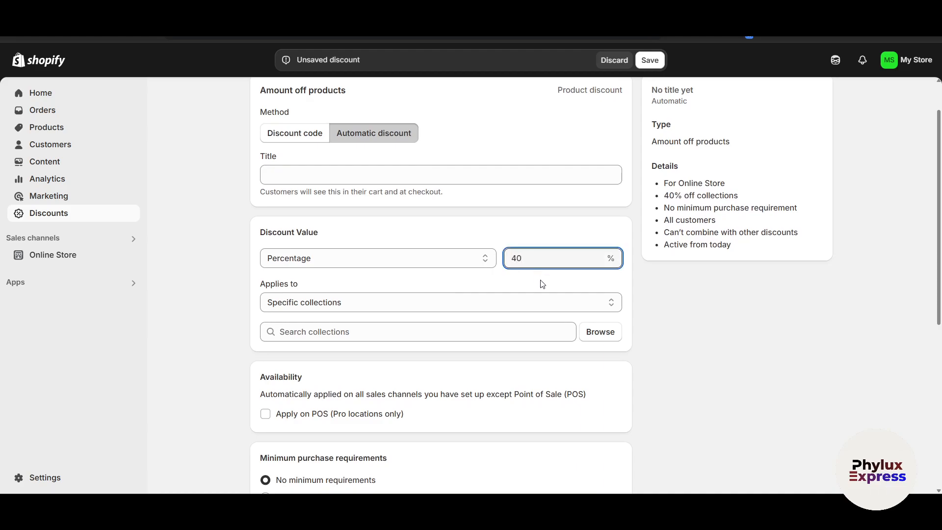
{"action": "left_click", "coordinate": [524, 284]}
{"action": "scroll", "coordinate": [396, 284], "scroll_direction": "down", "scroll_amount": 3}
{"action": "scroll", "coordinate": [557, 303], "scroll_direction": "up", "scroll_amount": 1}
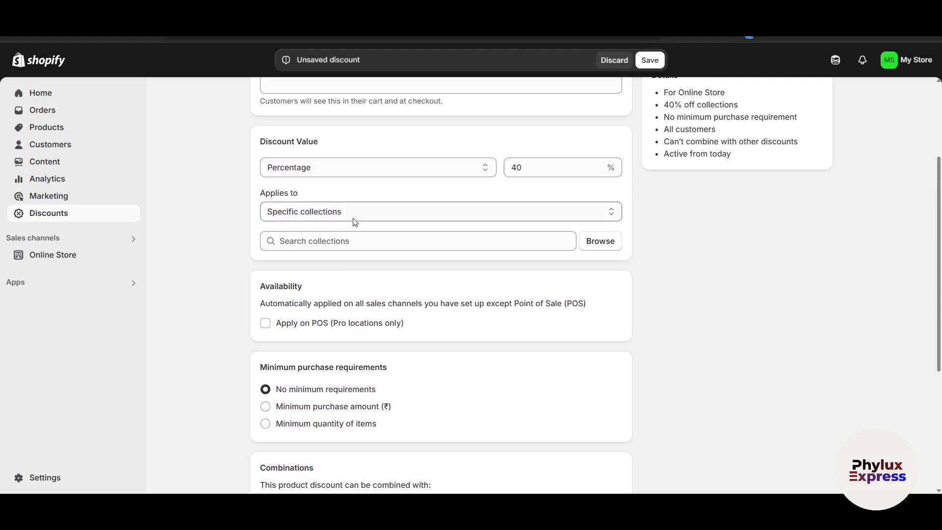
Title the automatic Amount off products discount OFF40.
{"action": "scroll", "coordinate": [364, 222], "scroll_direction": "down", "scroll_amount": 5}
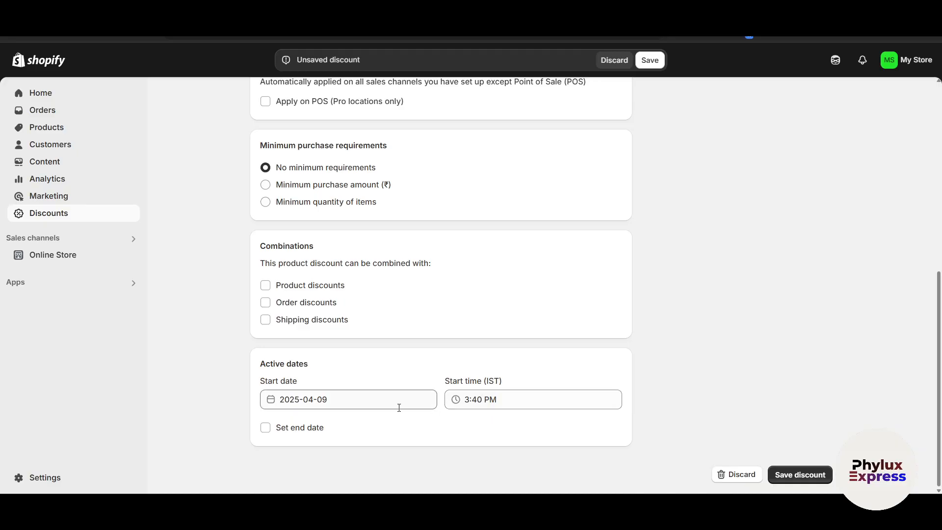
{"action": "scroll", "coordinate": [347, 347], "scroll_direction": "up", "scroll_amount": 8}
{"action": "left_click", "coordinate": [315, 223]}
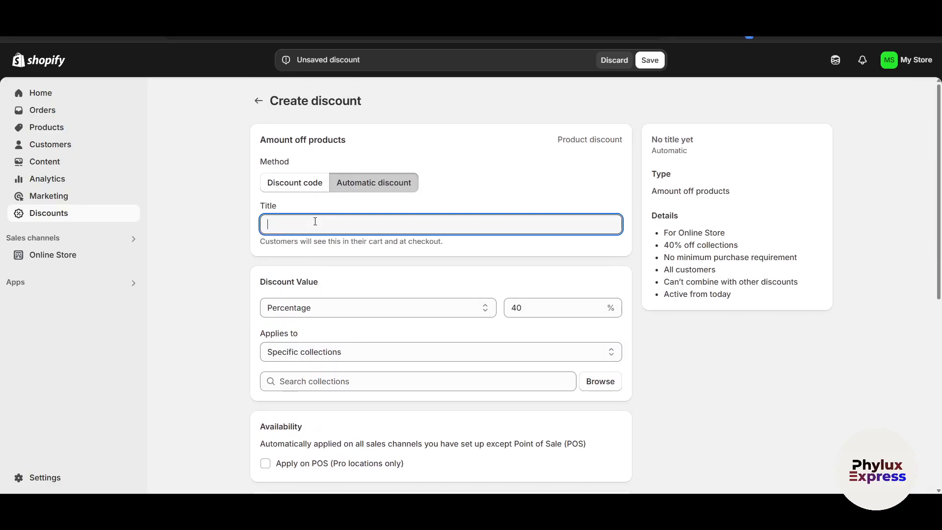
{"action": "type", "text": "OFF"}
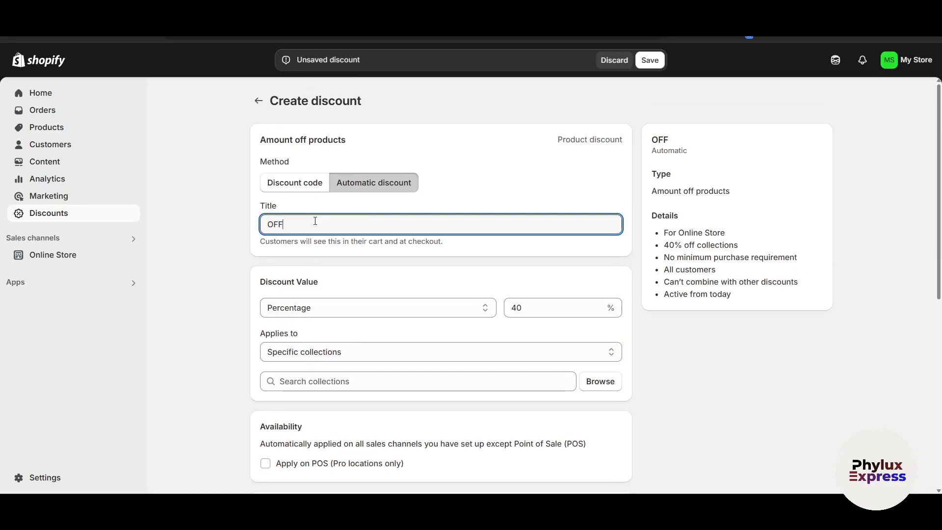
{"action": "type", "text": "40"}
Review the discount value types and the Applies to choices for collections and products.
{"action": "scroll", "coordinate": [337, 220], "scroll_direction": "down", "scroll_amount": 2}
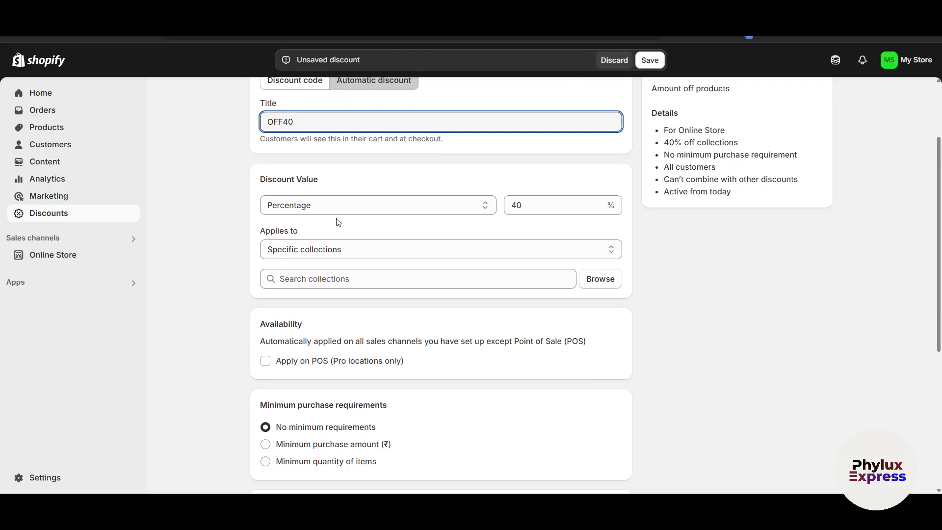
{"action": "left_click", "coordinate": [443, 212]}
{"action": "left_click", "coordinate": [442, 213]}
{"action": "scroll", "coordinate": [394, 249], "scroll_direction": "down", "scroll_amount": 1}
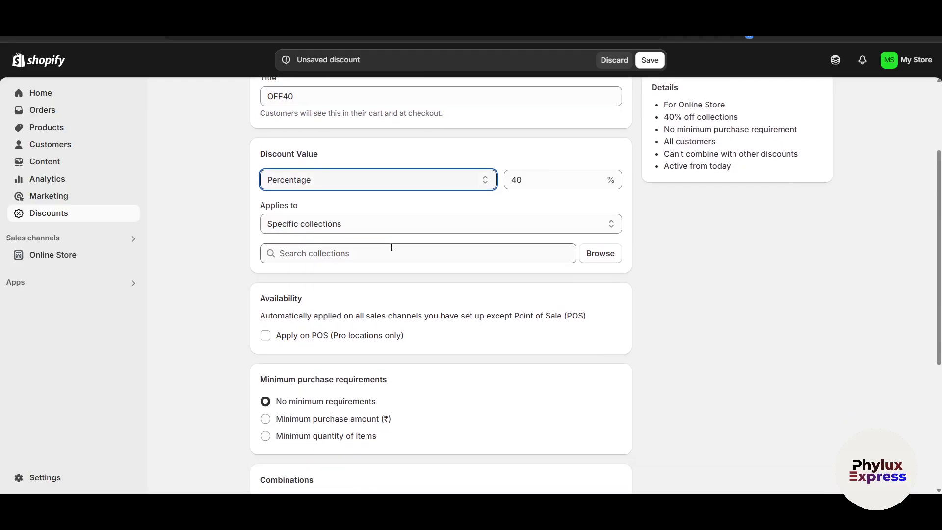
{"action": "left_click", "coordinate": [366, 227]}
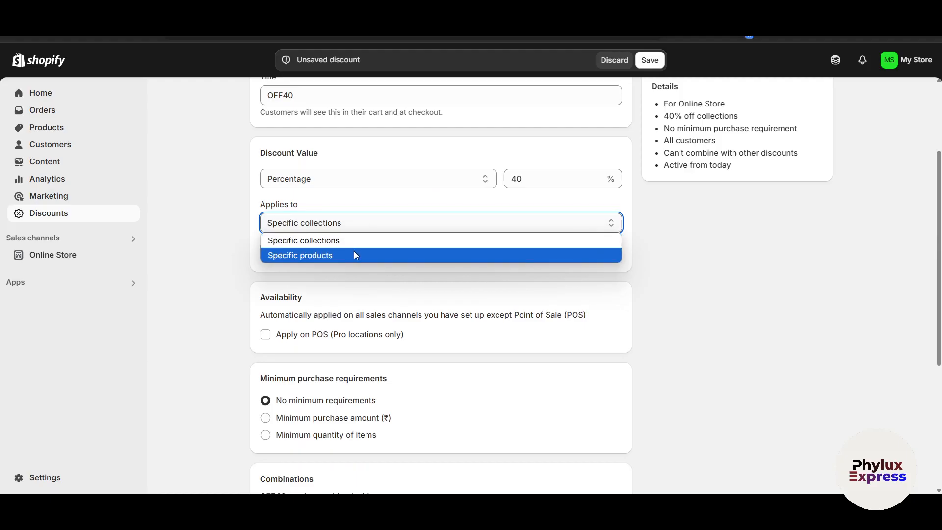
{"action": "left_click", "coordinate": [661, 317]}
{"action": "scroll", "coordinate": [475, 330], "scroll_direction": "down", "scroll_amount": 4}
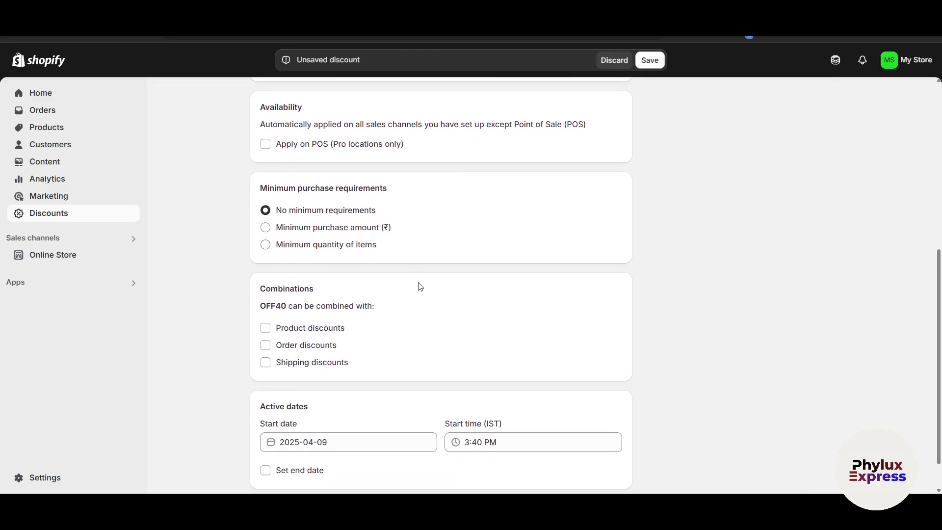
Allow OFF40 to combine with product discounts and try to save the discount.
{"action": "scroll", "coordinate": [420, 283], "scroll_direction": "down", "scroll_amount": 1}
{"action": "left_click", "coordinate": [265, 286]}
{"action": "scroll", "coordinate": [271, 319], "scroll_direction": "down", "scroll_amount": 1}
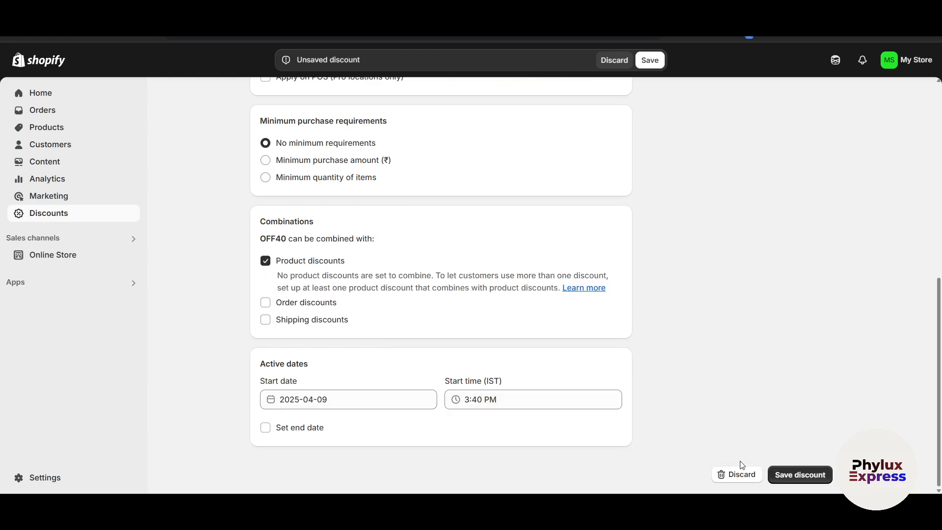
{"action": "left_click", "coordinate": [808, 479]}
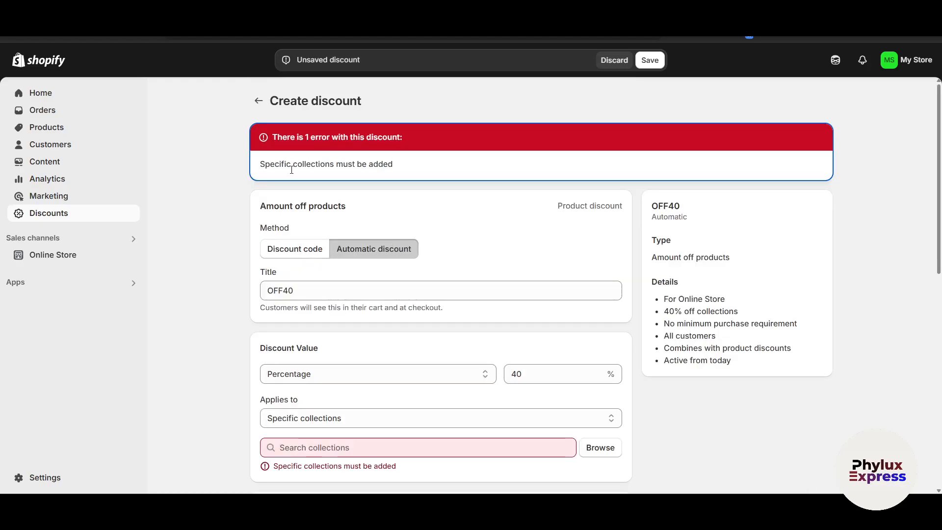
Make the OFF40 discount apply to specific products and try to save it again.
{"action": "scroll", "coordinate": [347, 358], "scroll_direction": "down", "scroll_amount": 2}
{"action": "left_click", "coordinate": [385, 327]}
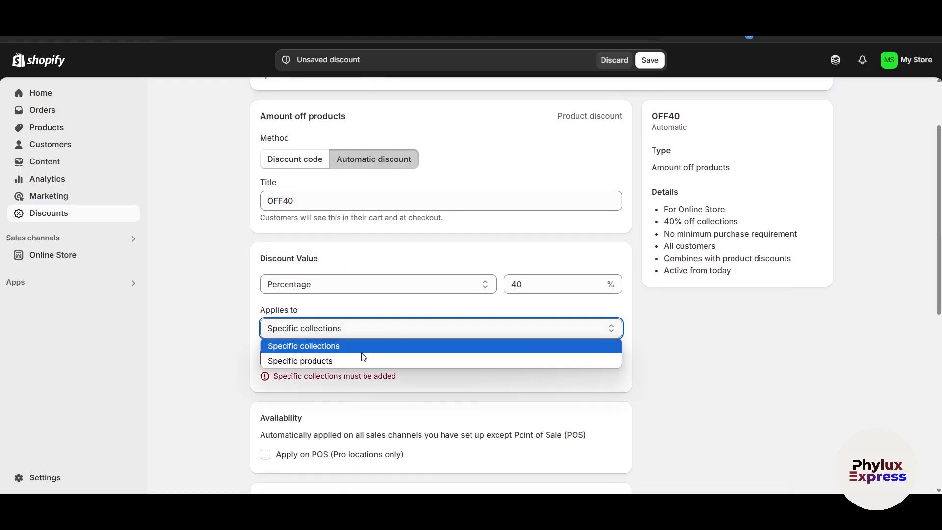
{"action": "left_click", "coordinate": [337, 361]}
{"action": "scroll", "coordinate": [410, 227], "scroll_direction": "up", "scroll_amount": 1}
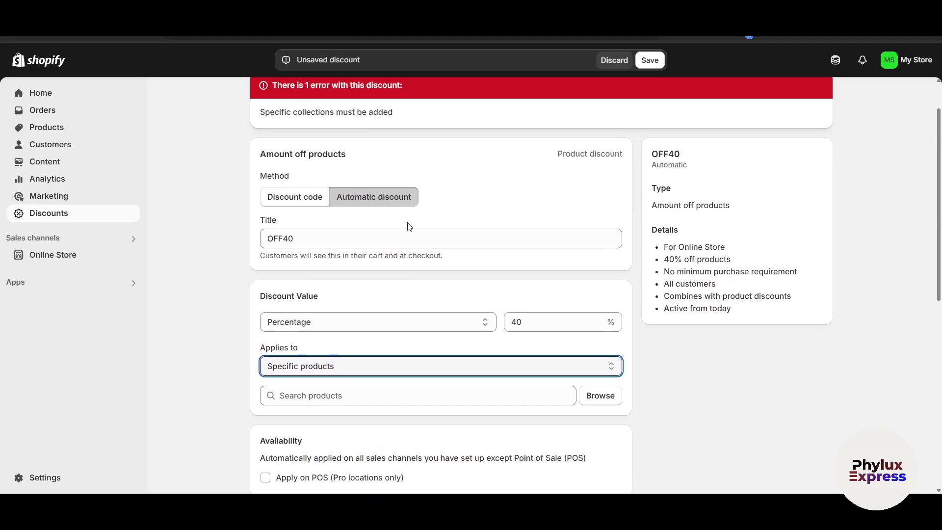
{"action": "scroll", "coordinate": [410, 227], "scroll_direction": "down", "scroll_amount": 8}
{"action": "left_click", "coordinate": [800, 474]}
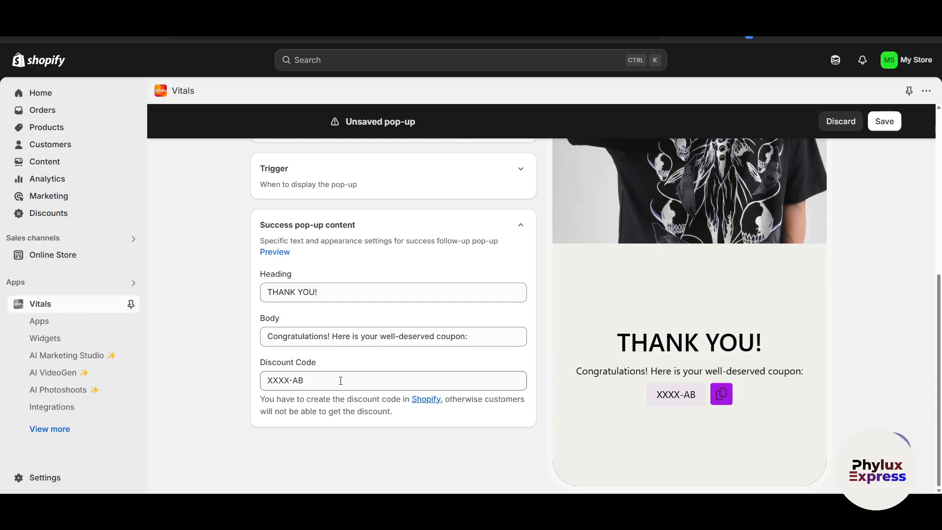
{"action": "scroll", "coordinate": [341, 381], "scroll_direction": "up", "scroll_amount": 6}
Switch back to Vitals, save the Offer Pop up and enable the Pop-ups app, returning to the pop-ups list.
{"action": "left_click", "coordinate": [885, 121]}
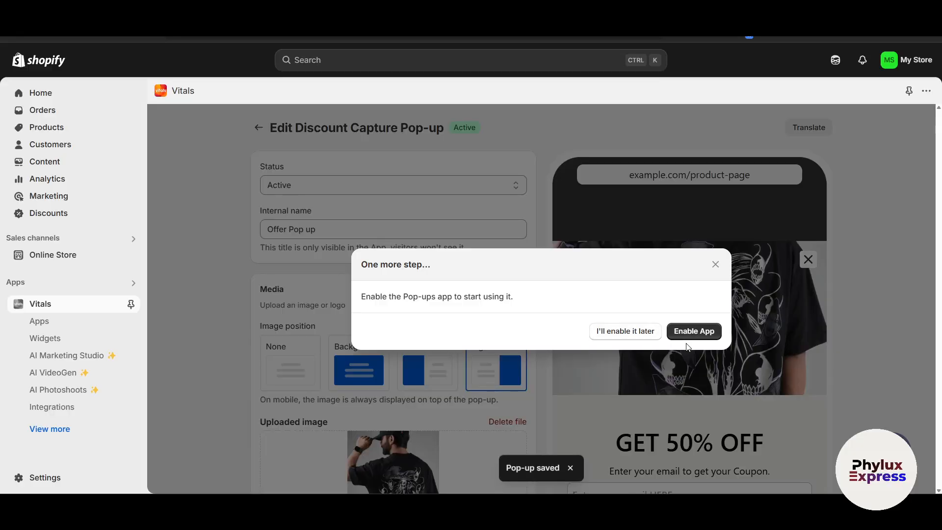
{"action": "left_click", "coordinate": [693, 333]}
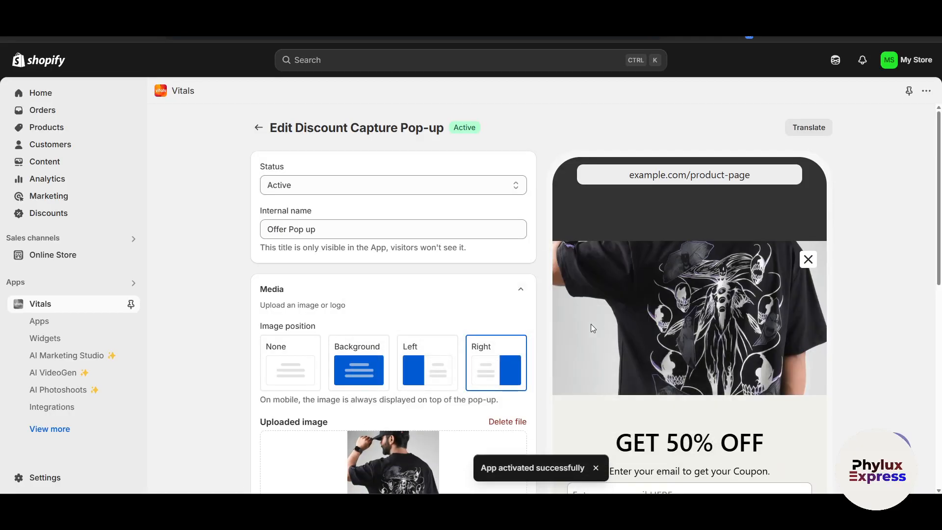
{"action": "left_click", "coordinate": [257, 127]}
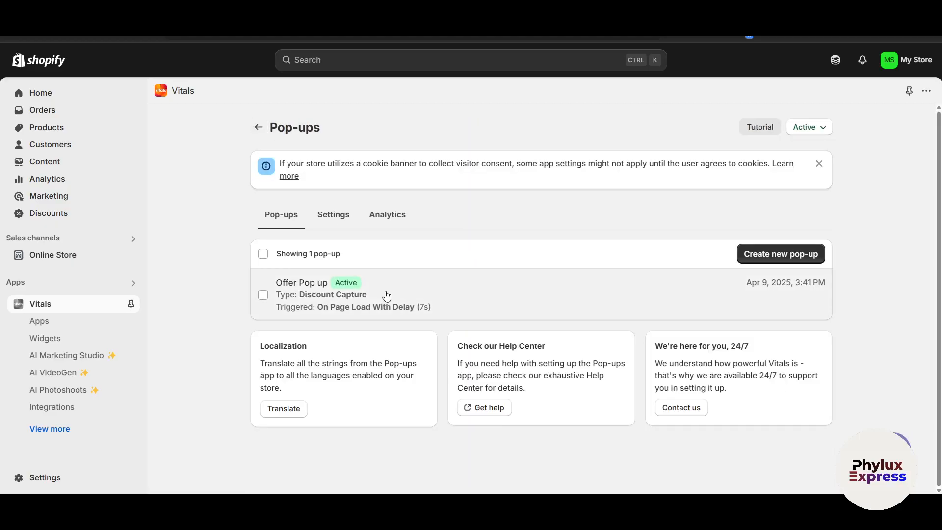
Browse the list of Vitals apps and open Product Reviews.
{"action": "left_click", "coordinate": [67, 330]}
{"action": "scroll", "coordinate": [239, 275], "scroll_direction": "down", "scroll_amount": 3}
{"action": "scroll", "coordinate": [239, 274], "scroll_direction": "up", "scroll_amount": 3}
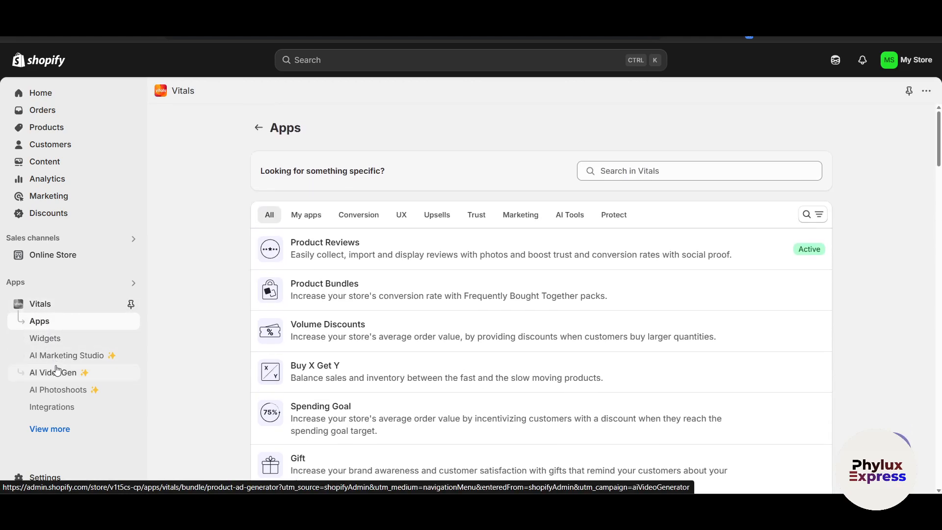
{"action": "scroll", "coordinate": [217, 350], "scroll_direction": "down", "scroll_amount": 1}
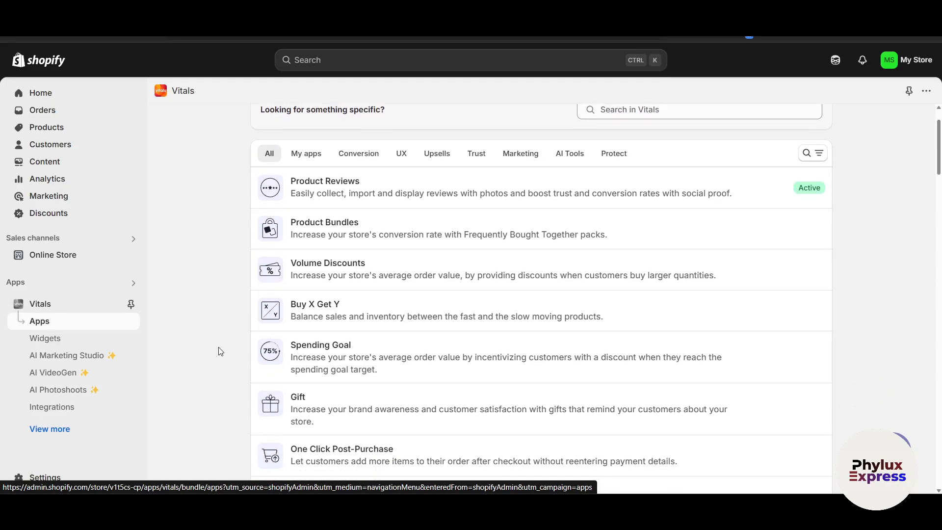
{"action": "scroll", "coordinate": [210, 349], "scroll_direction": "up", "scroll_amount": 1}
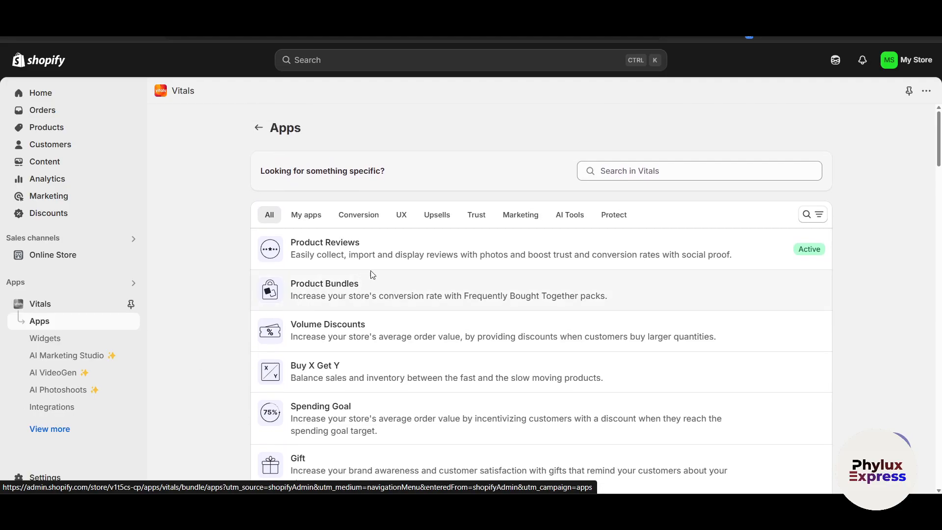
{"action": "left_click", "coordinate": [444, 246]}
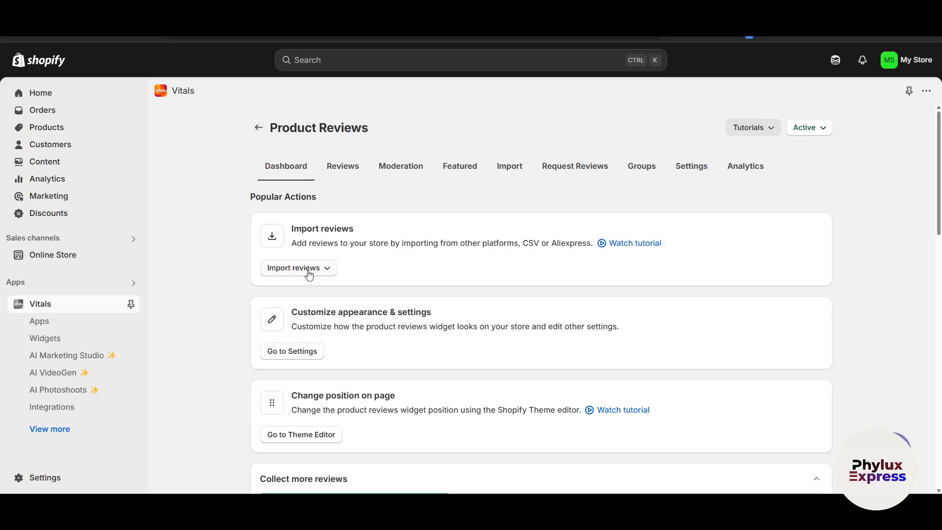
Look over the review import sources and the appearance and position actions on the Product Reviews dashboard.
{"action": "left_click", "coordinate": [309, 273]}
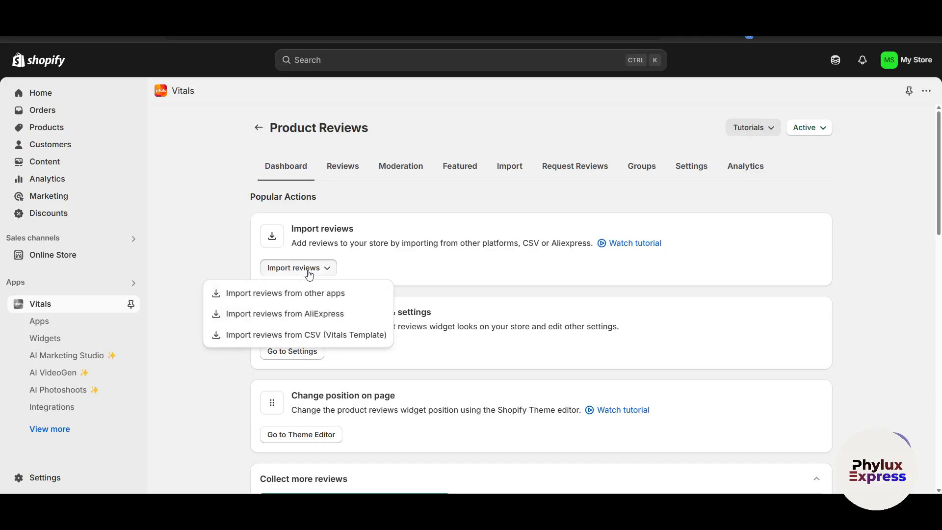
{"action": "left_click", "coordinate": [440, 275]}
{"action": "scroll", "coordinate": [398, 340], "scroll_direction": "down", "scroll_amount": 3}
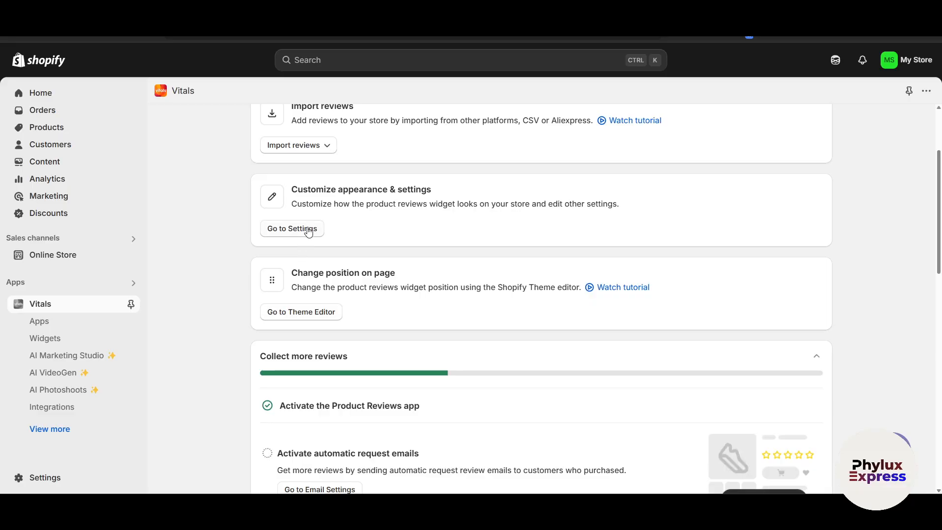
{"action": "scroll", "coordinate": [364, 303], "scroll_direction": "down", "scroll_amount": 2}
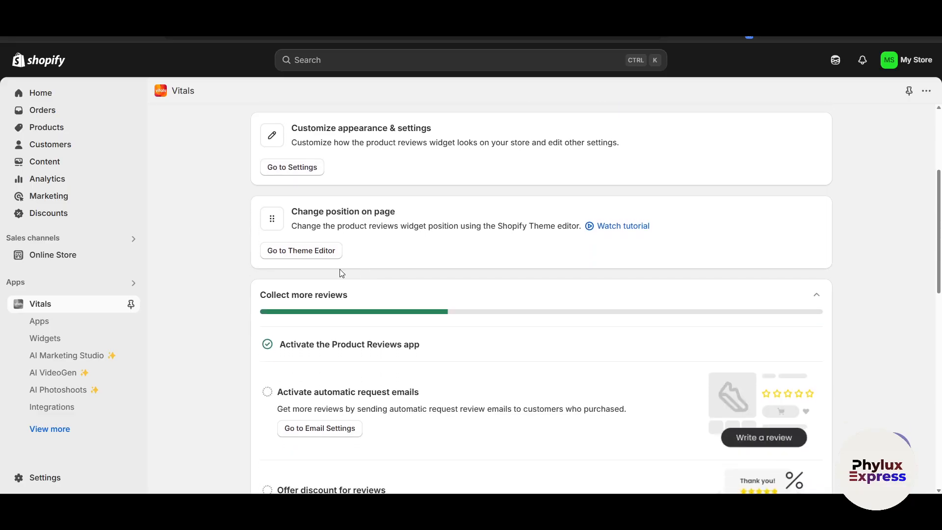
{"action": "left_click", "coordinate": [308, 250]}
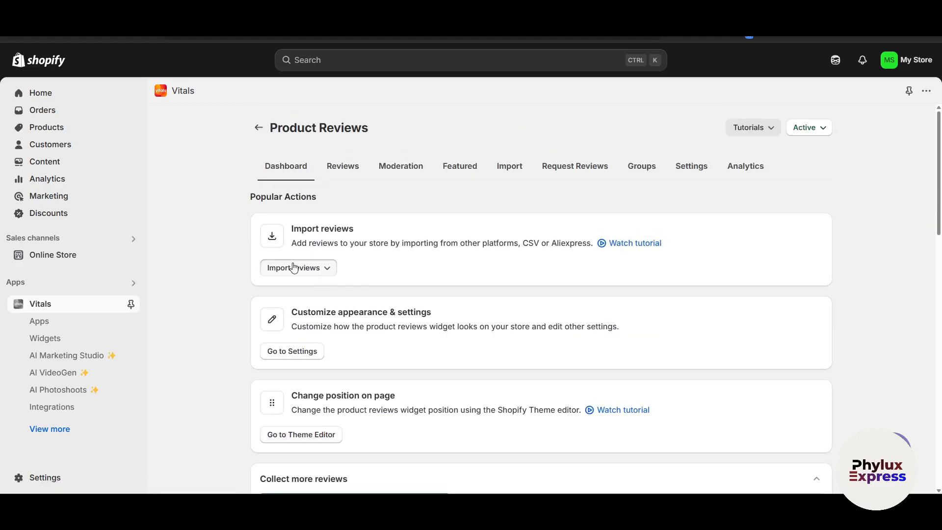
Examine the page for importing reviews from other apps, then return to the dashboard and recheck the import sources.
{"action": "left_click", "coordinate": [298, 268]}
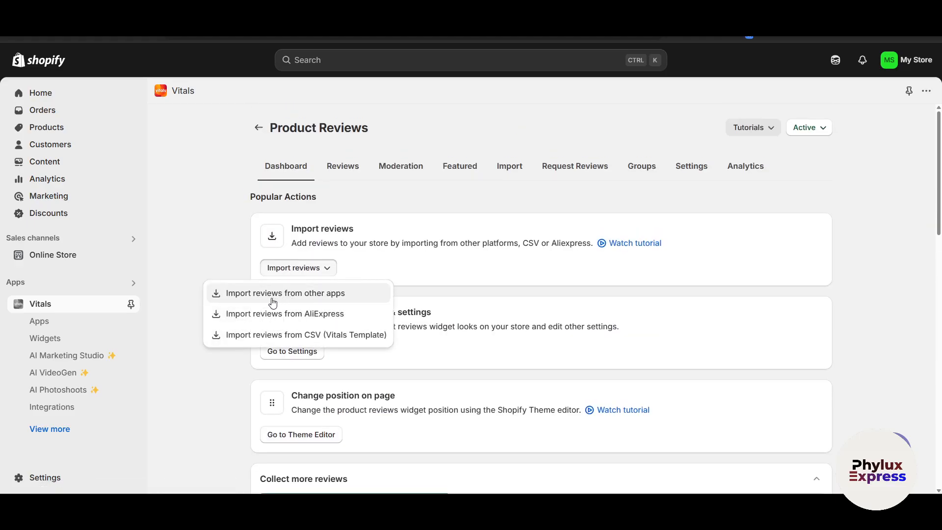
{"action": "left_click", "coordinate": [309, 297]}
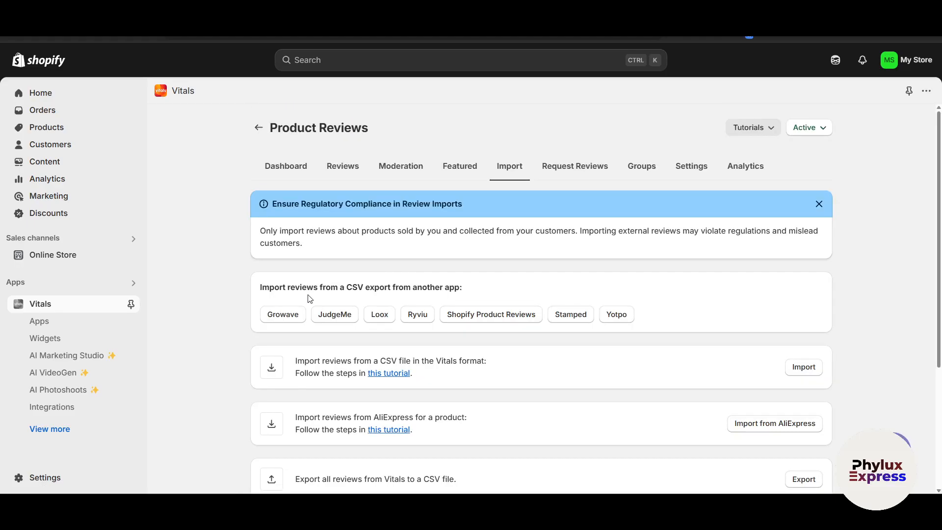
{"action": "scroll", "coordinate": [260, 343], "scroll_direction": "down", "scroll_amount": 2}
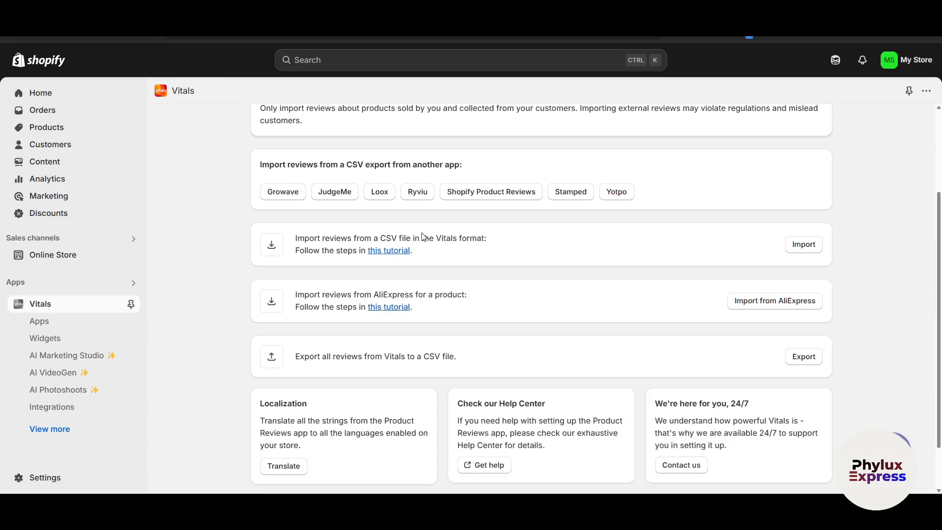
{"action": "scroll", "coordinate": [263, 315], "scroll_direction": "down", "scroll_amount": 1}
{"action": "key", "text": "alt+Left"}
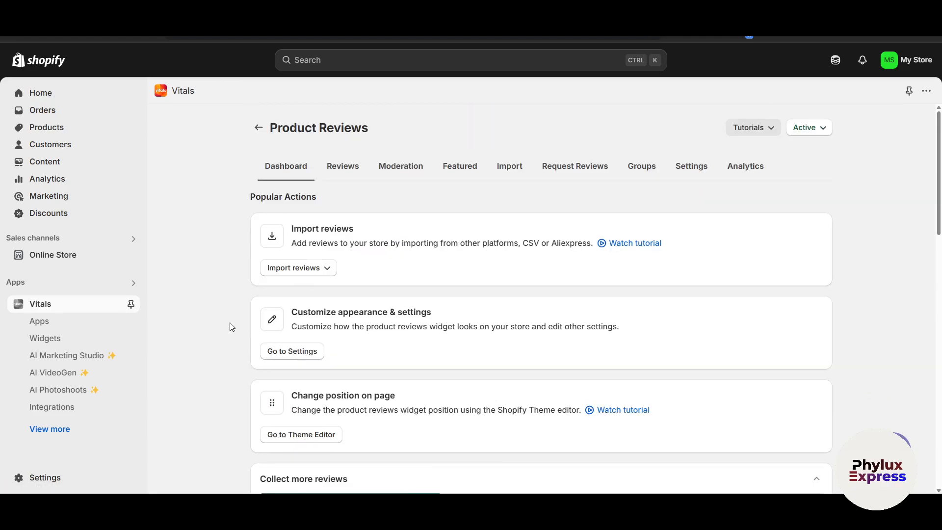
{"action": "left_click", "coordinate": [314, 274]}
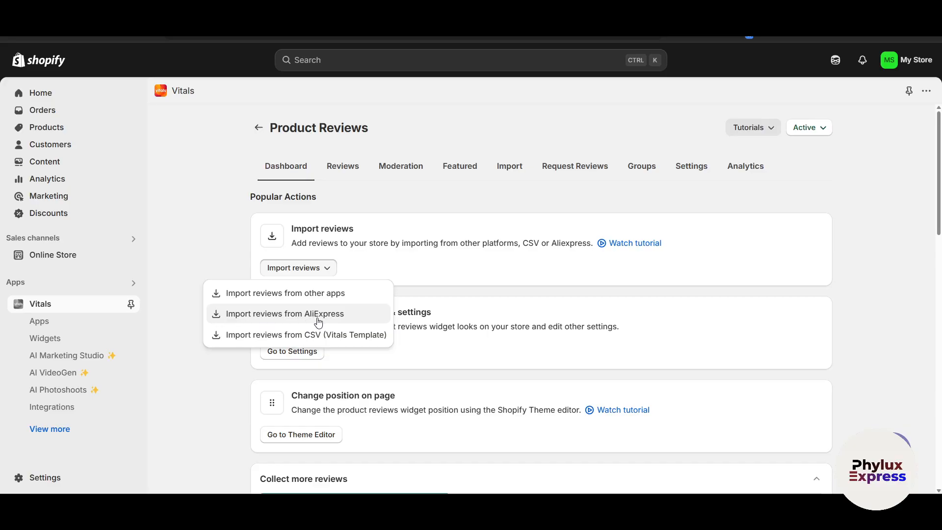
{"action": "left_click", "coordinate": [236, 367]}
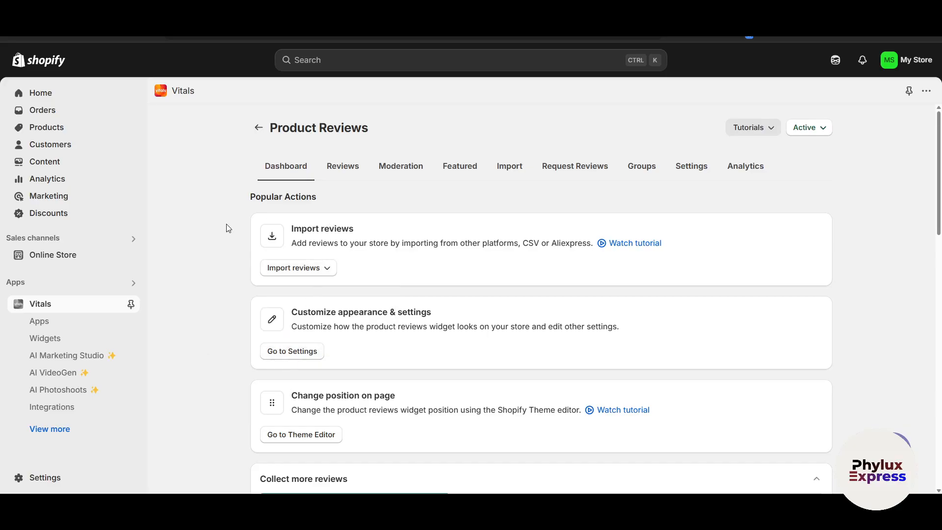
Return to the Vitals apps list, open Product Bundles and start creating a product bundle.
{"action": "left_click", "coordinate": [260, 127]}
{"action": "scroll", "coordinate": [336, 296], "scroll_direction": "down", "scroll_amount": 1}
{"action": "left_click", "coordinate": [380, 269]}
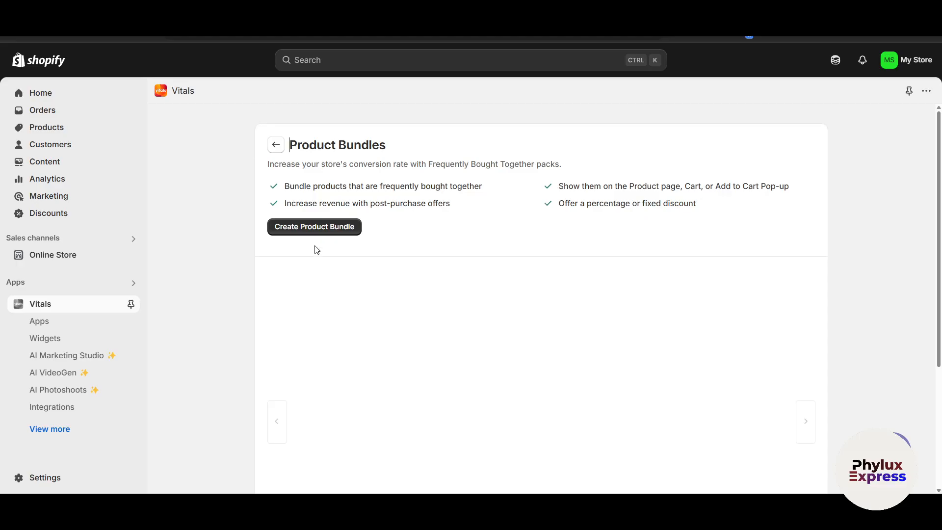
{"action": "left_click", "coordinate": [309, 227]}
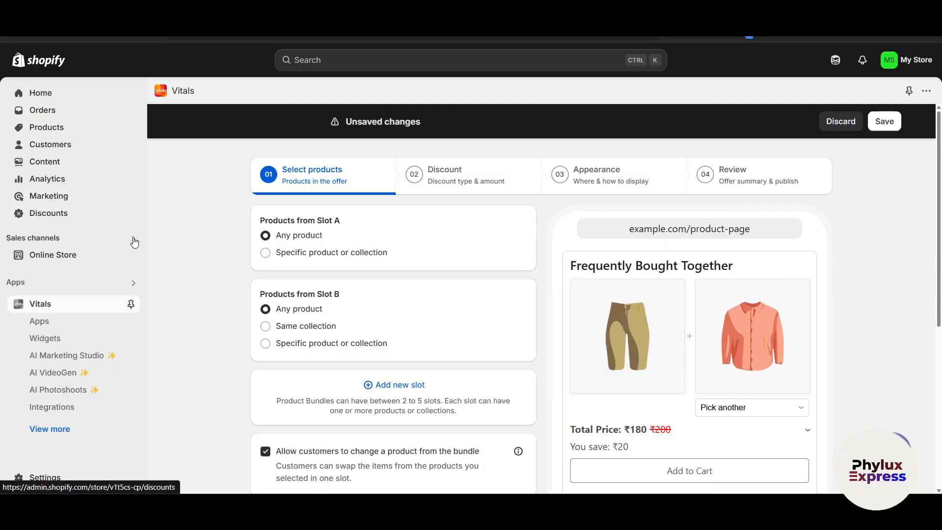
Examine the bundle's Slot A and Slot B product options and the Frequently Bought Together preview.
{"action": "scroll", "coordinate": [169, 267], "scroll_direction": "down", "scroll_amount": 2}
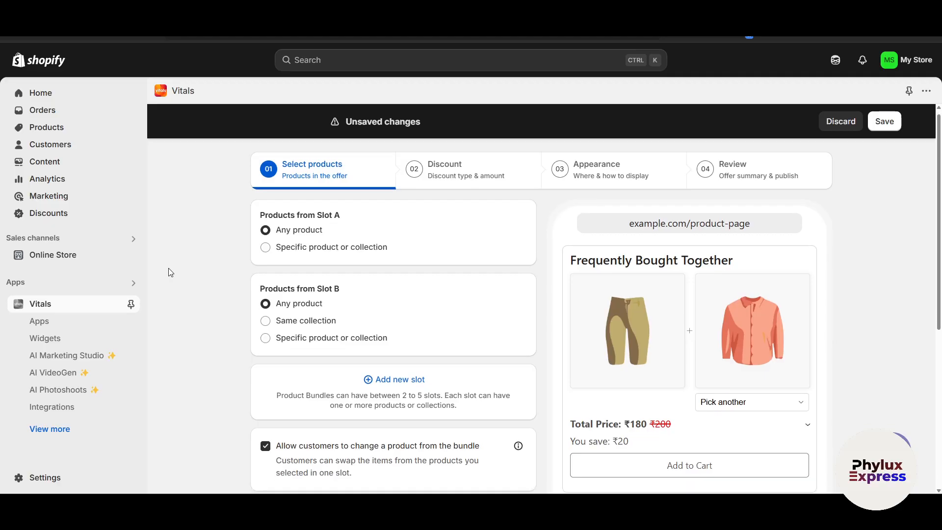
{"action": "scroll", "coordinate": [168, 268], "scroll_direction": "down", "scroll_amount": 1}
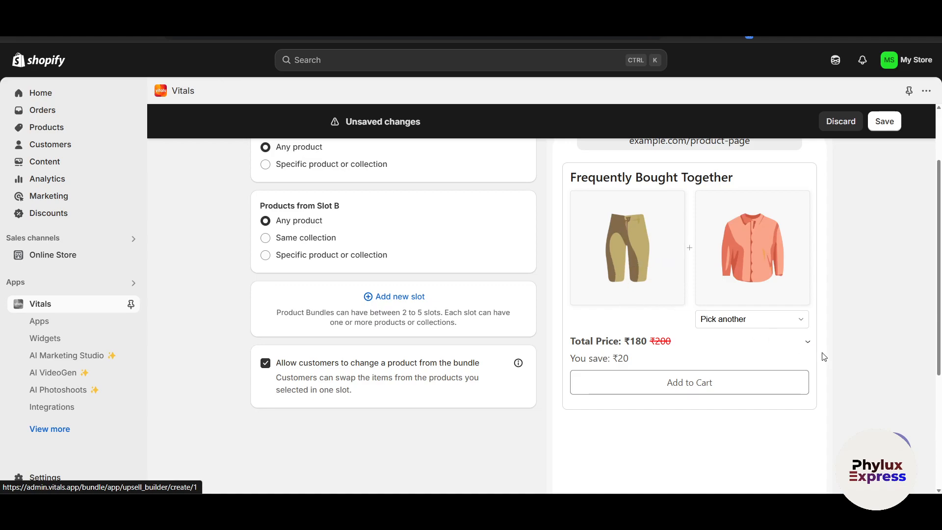
{"action": "scroll", "coordinate": [810, 349], "scroll_direction": "up", "scroll_amount": 1}
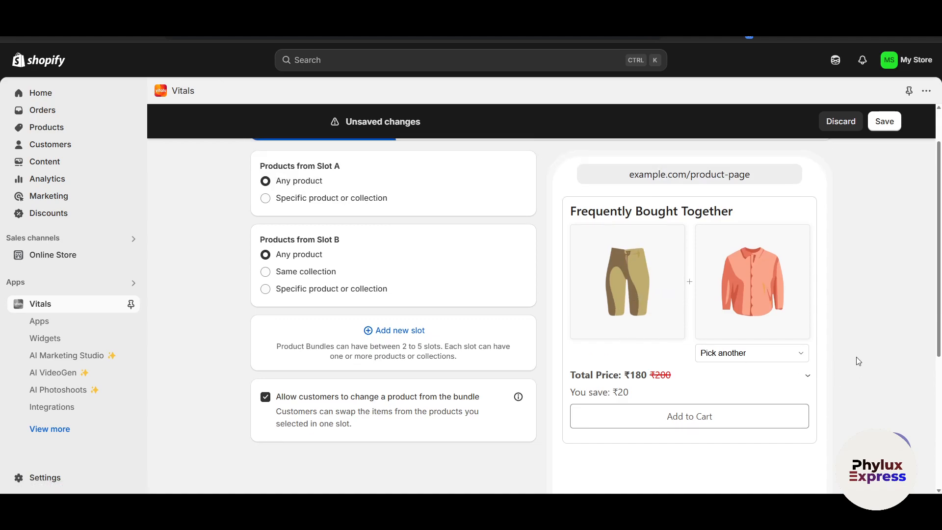
{"action": "left_click", "coordinate": [740, 356]}
{"action": "left_click", "coordinate": [739, 357]}
{"action": "scroll", "coordinate": [882, 204], "scroll_direction": "up", "scroll_amount": 2}
{"action": "scroll", "coordinate": [574, 334], "scroll_direction": "down", "scroll_amount": 1}
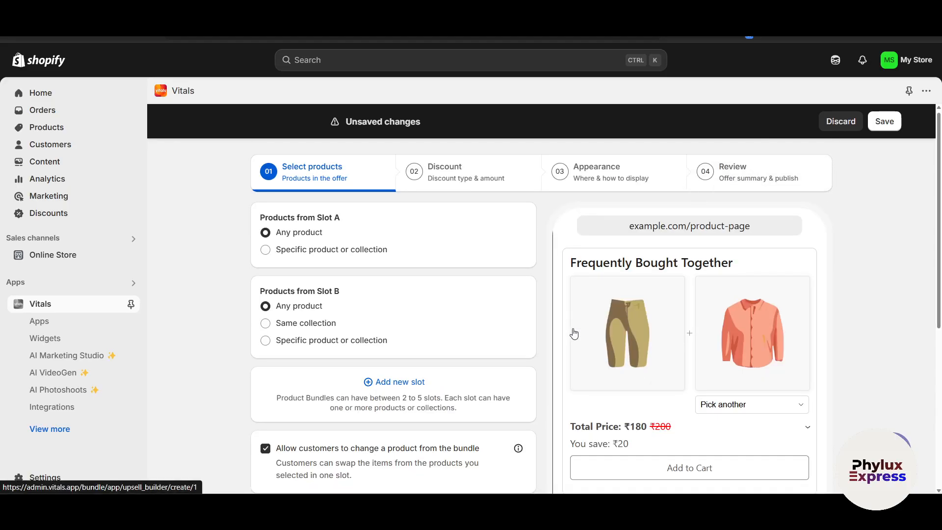
Set the bundle's Slot A to a specific product or collection, and open then close the product and collection picker.
{"action": "scroll", "coordinate": [574, 335], "scroll_direction": "up", "scroll_amount": 1}
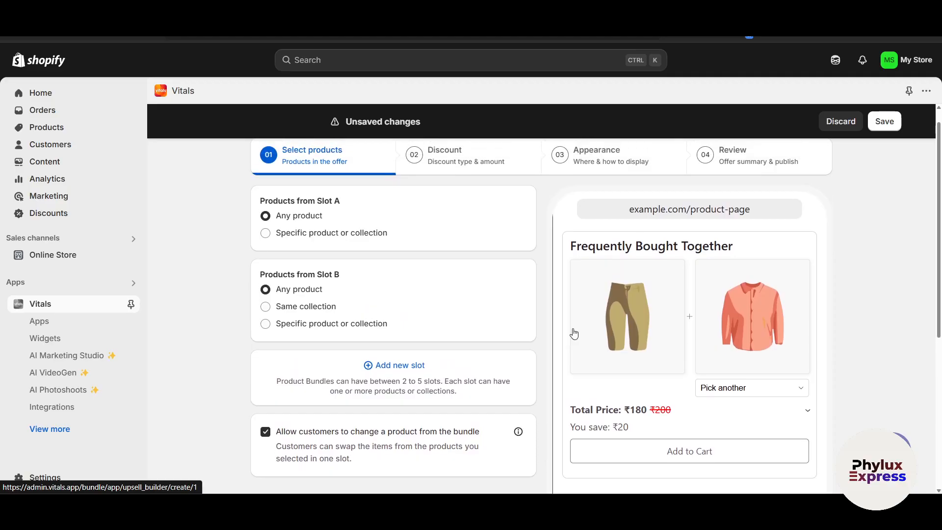
{"action": "left_click", "coordinate": [265, 233]}
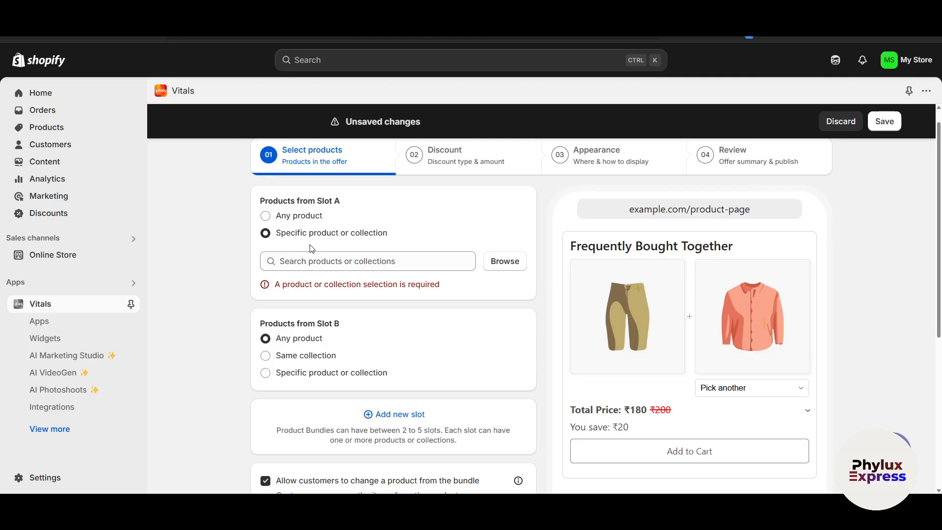
{"action": "left_click", "coordinate": [500, 274]}
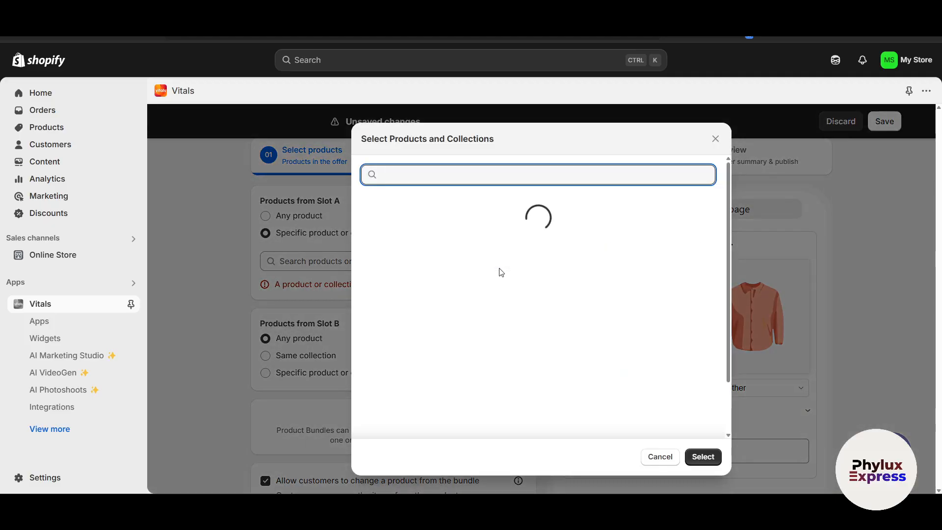
{"action": "left_click", "coordinate": [715, 139]}
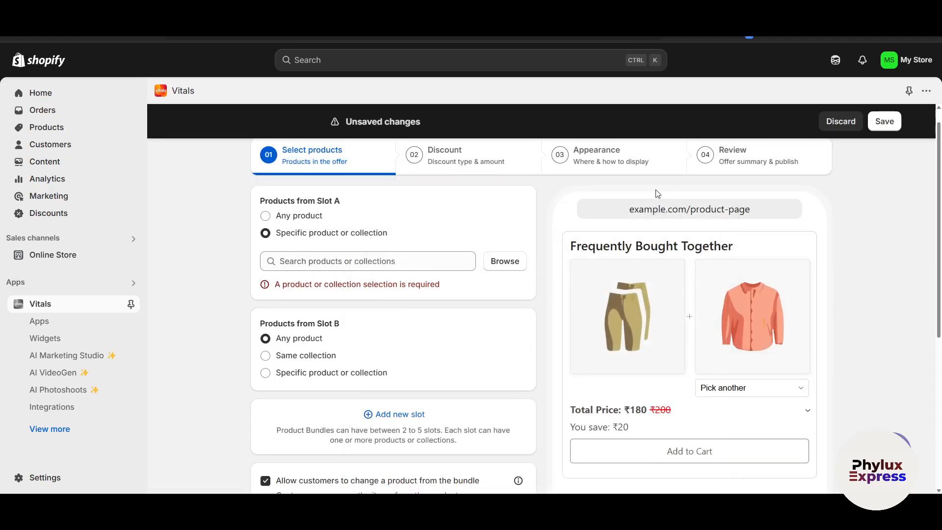
Review the unsaved OFF40 discount's method, value and product settings, and discard the discount.
{"action": "scroll", "coordinate": [533, 366], "scroll_direction": "down", "scroll_amount": 2}
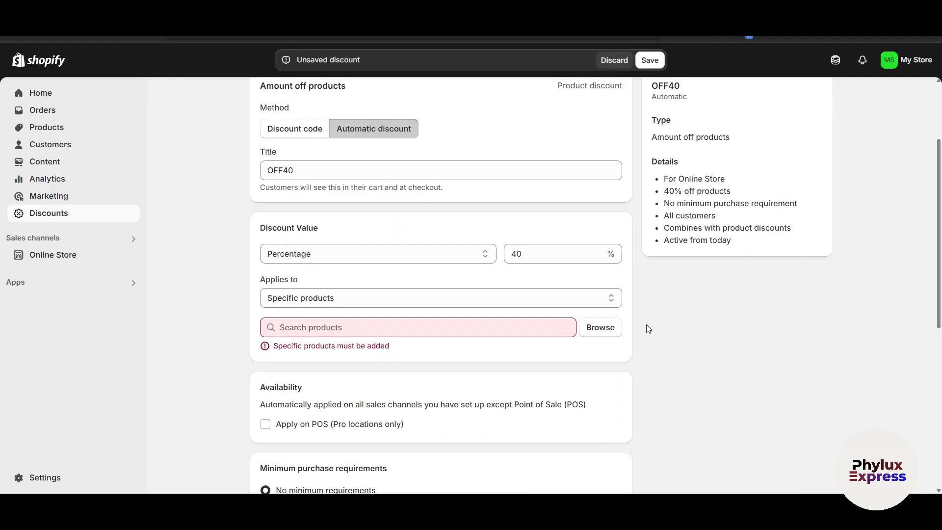
{"action": "scroll", "coordinate": [633, 327], "scroll_direction": "down", "scroll_amount": 1}
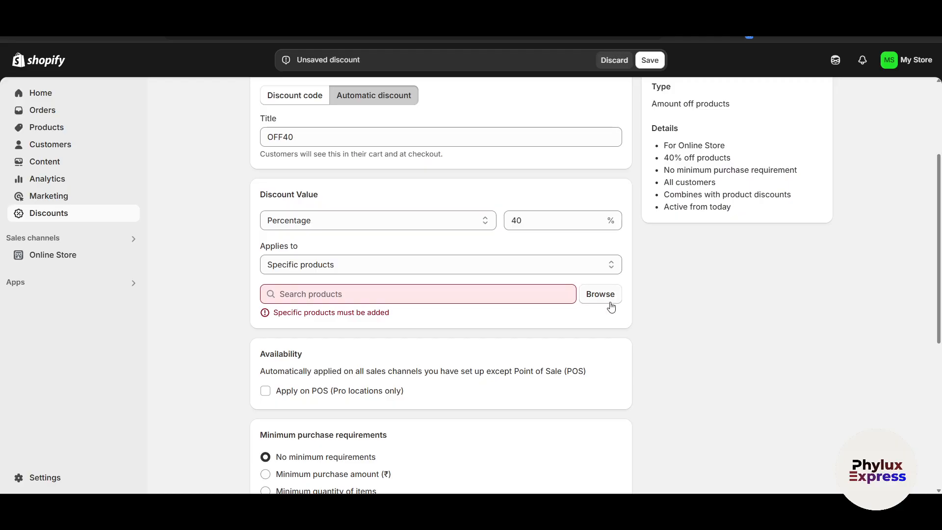
{"action": "scroll", "coordinate": [592, 271], "scroll_direction": "up", "scroll_amount": 4}
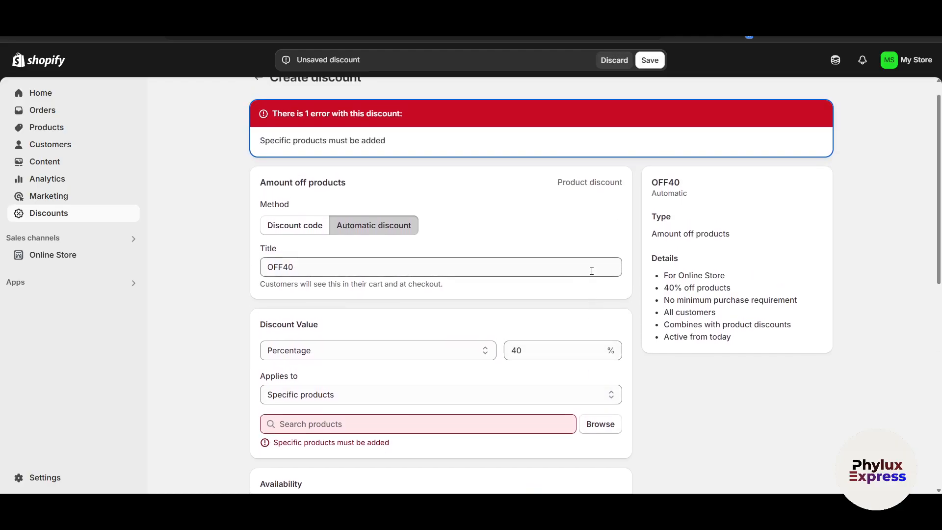
{"action": "left_click", "coordinate": [592, 271]}
{"action": "left_click", "coordinate": [604, 243]}
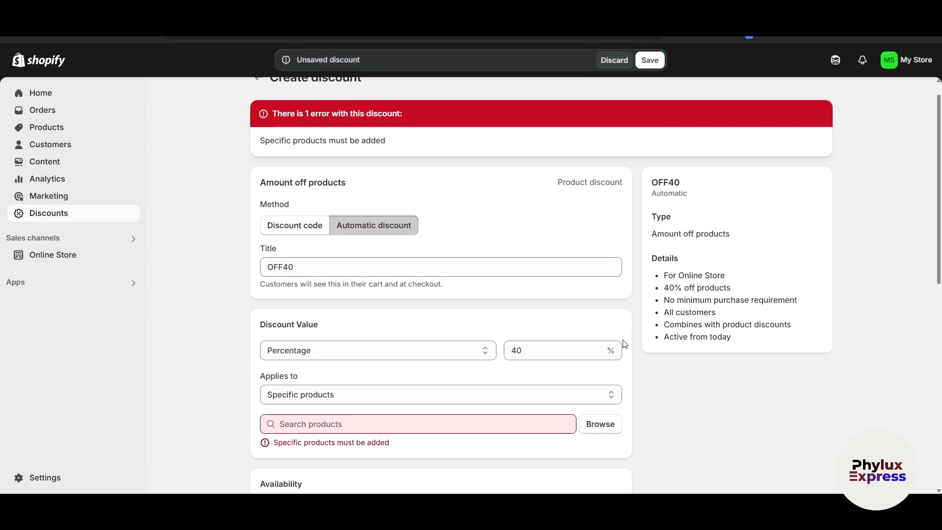
{"action": "scroll", "coordinate": [641, 197], "scroll_direction": "up", "scroll_amount": 1}
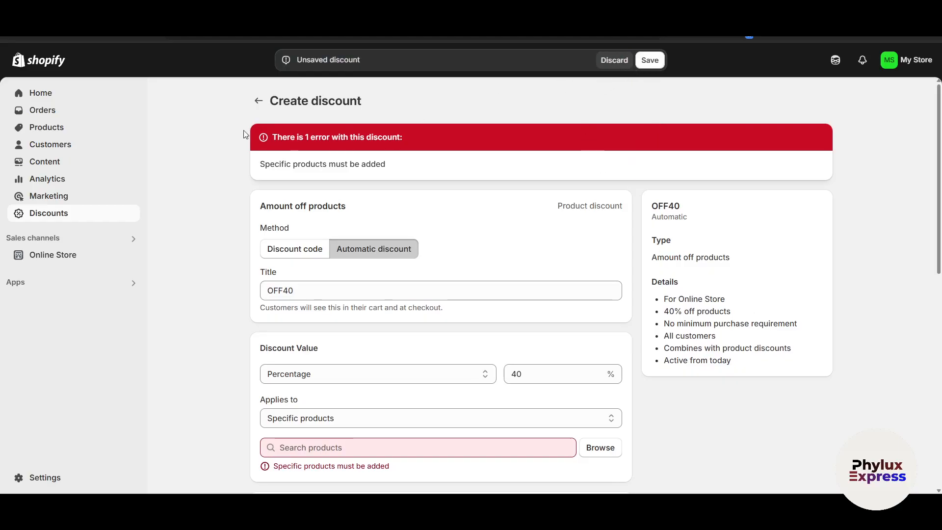
{"action": "left_click", "coordinate": [612, 64]}
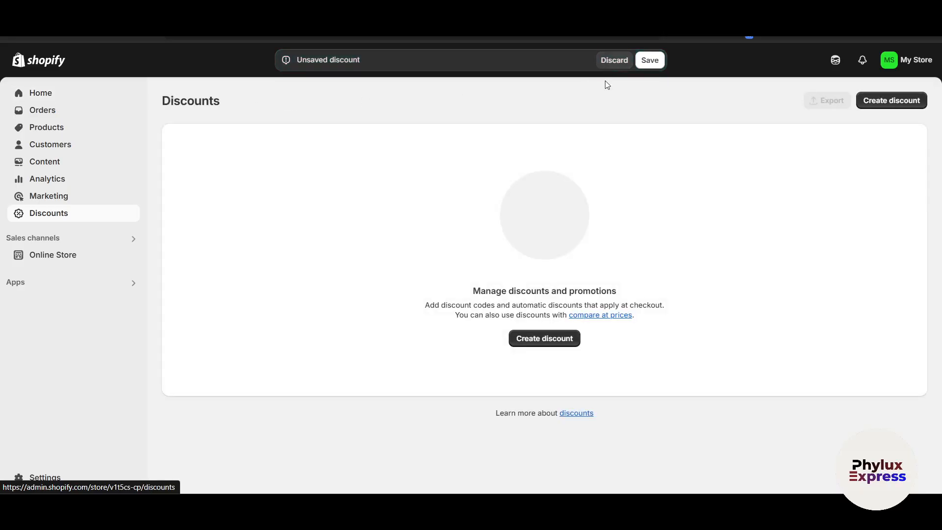
Return to the Vitals dashboard and look over the Trust, Upsells, UX and Conversion tools.
{"action": "left_click", "coordinate": [65, 290]}
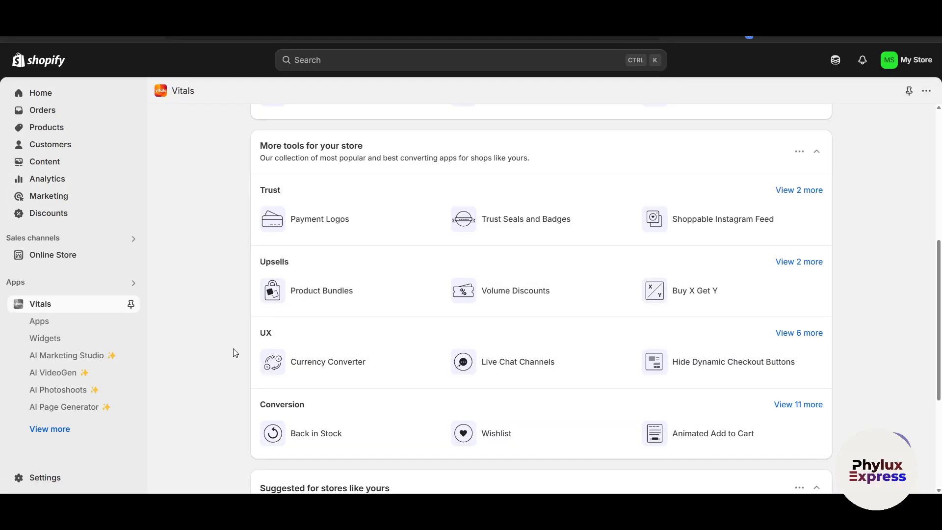
{"action": "scroll", "coordinate": [235, 353], "scroll_direction": "up", "scroll_amount": 1}
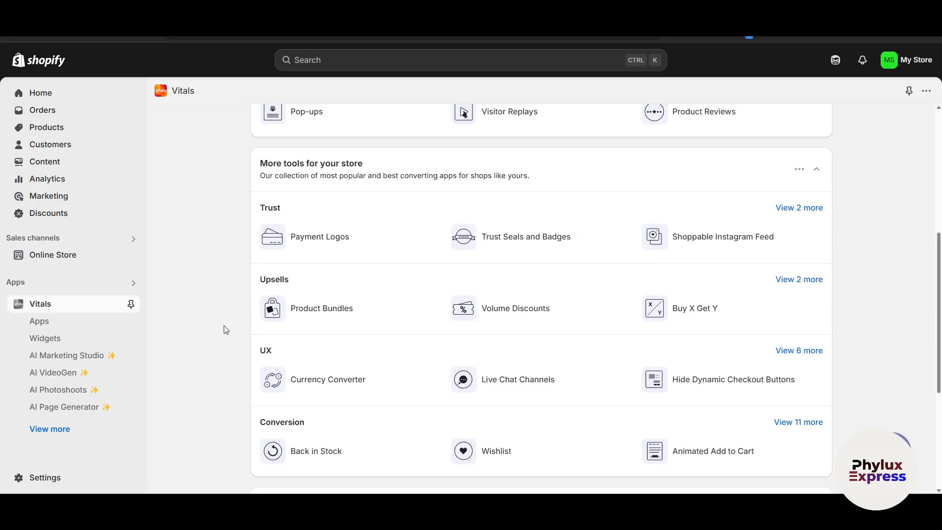
{"action": "scroll", "coordinate": [226, 330], "scroll_direction": "down", "scroll_amount": 2}
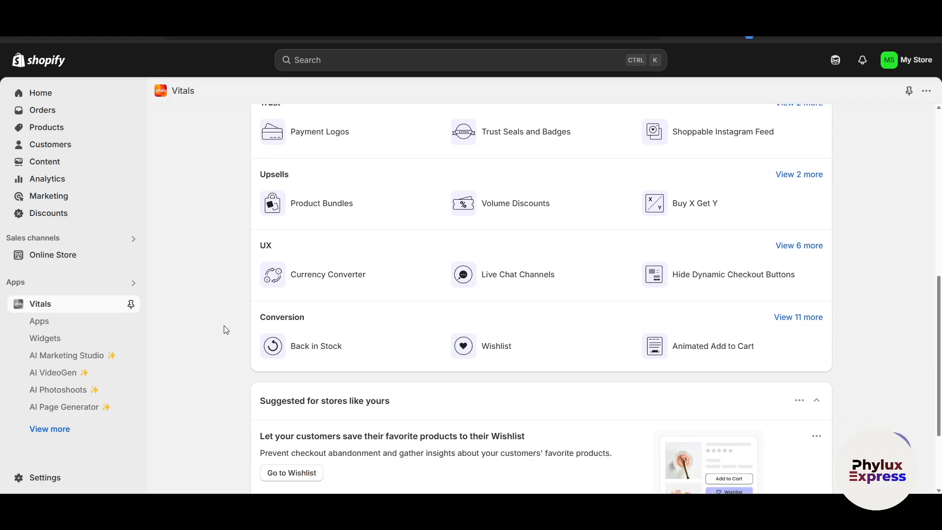
{"action": "scroll", "coordinate": [225, 330], "scroll_direction": "up", "scroll_amount": 1}
{"action": "scroll", "coordinate": [224, 330], "scroll_direction": "up", "scroll_amount": 2}
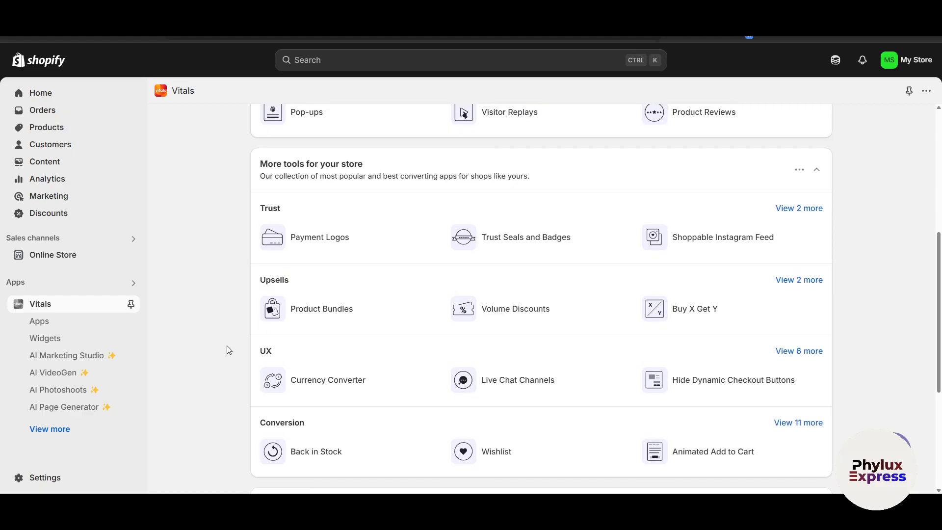
{"action": "scroll", "coordinate": [226, 348], "scroll_direction": "down", "scroll_amount": 2}
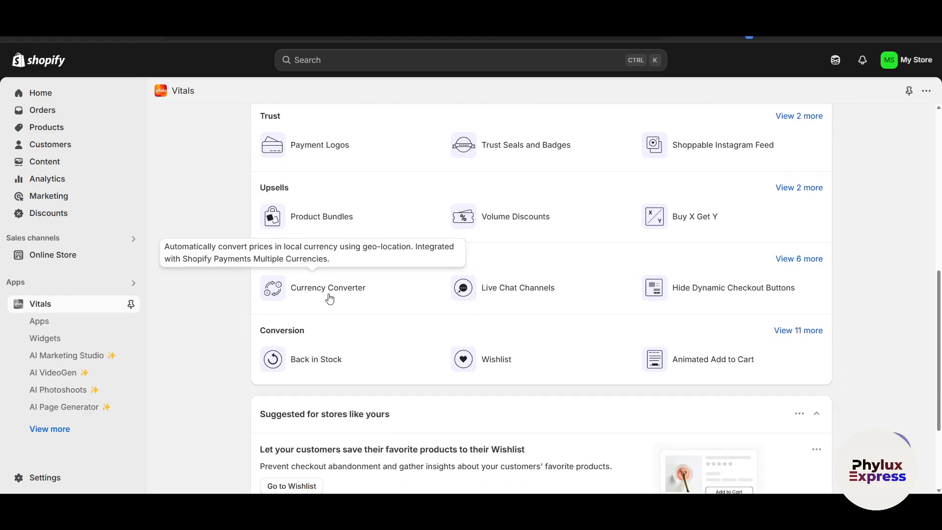
Open the Currency Converter from the UX tools, review its feature overview and activate it.
{"action": "left_click", "coordinate": [329, 297]}
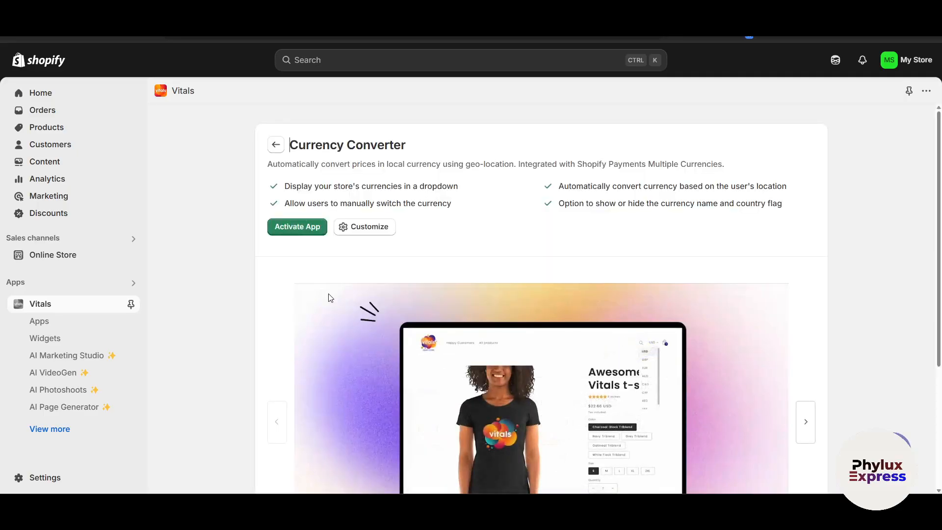
{"action": "scroll", "coordinate": [328, 294], "scroll_direction": "down", "scroll_amount": 1}
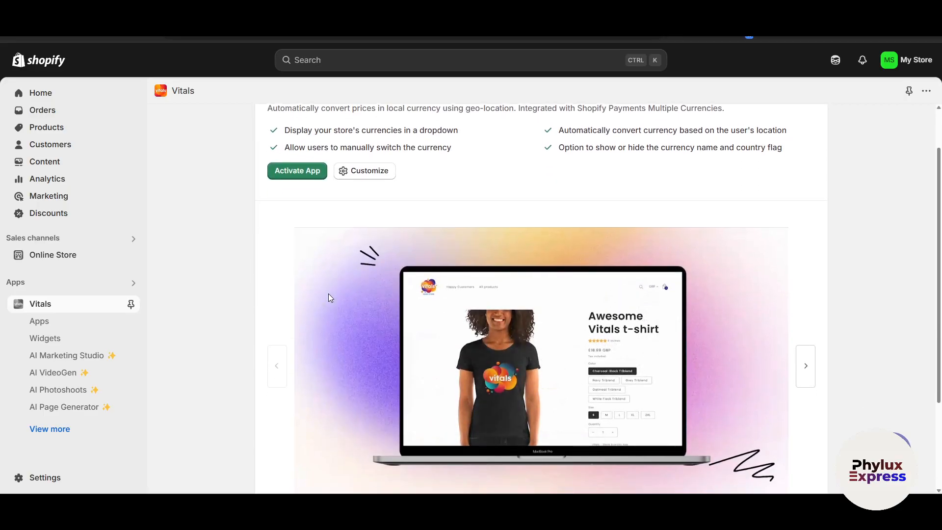
{"action": "scroll", "coordinate": [328, 294], "scroll_direction": "down", "scroll_amount": 1}
{"action": "scroll", "coordinate": [328, 293], "scroll_direction": "up", "scroll_amount": 2}
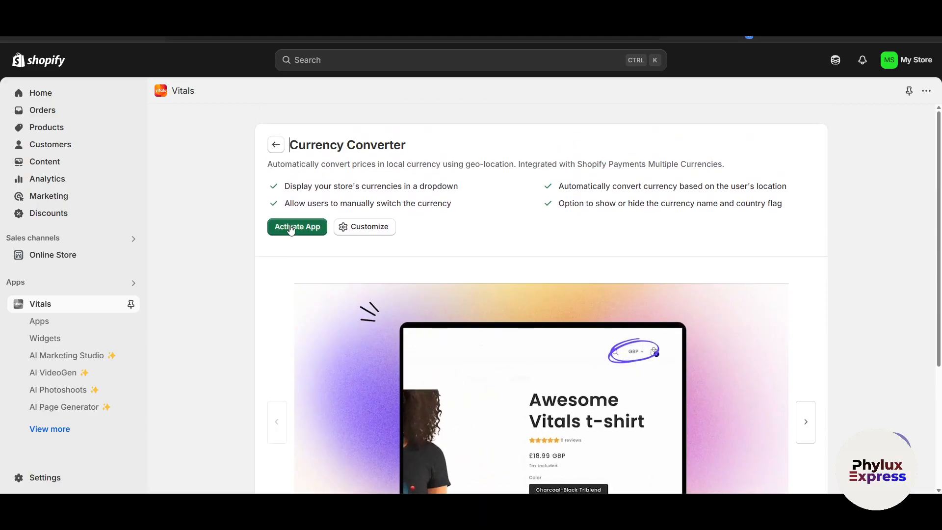
{"action": "left_click", "coordinate": [291, 228]}
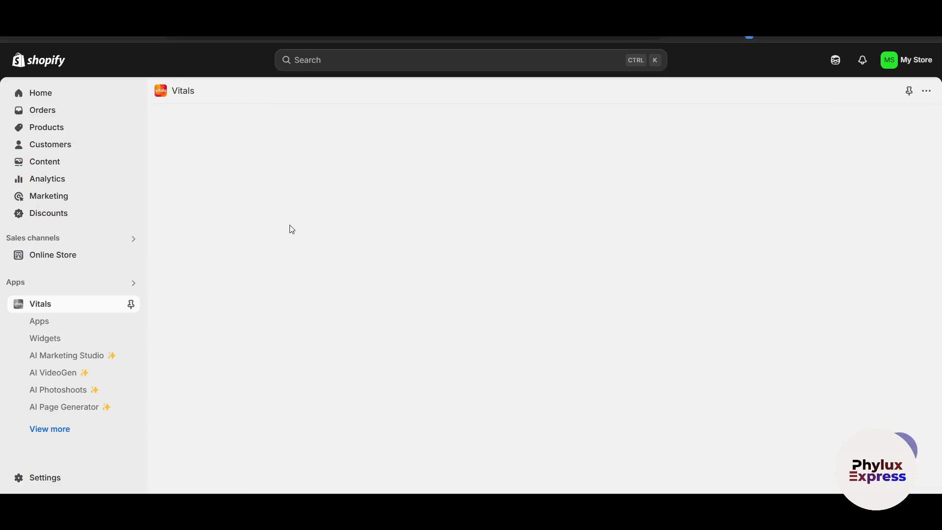
Set the currency switcher's desktop position to Top Right and save the Currency Converter settings.
{"action": "scroll", "coordinate": [408, 339], "scroll_direction": "down", "scroll_amount": 1}
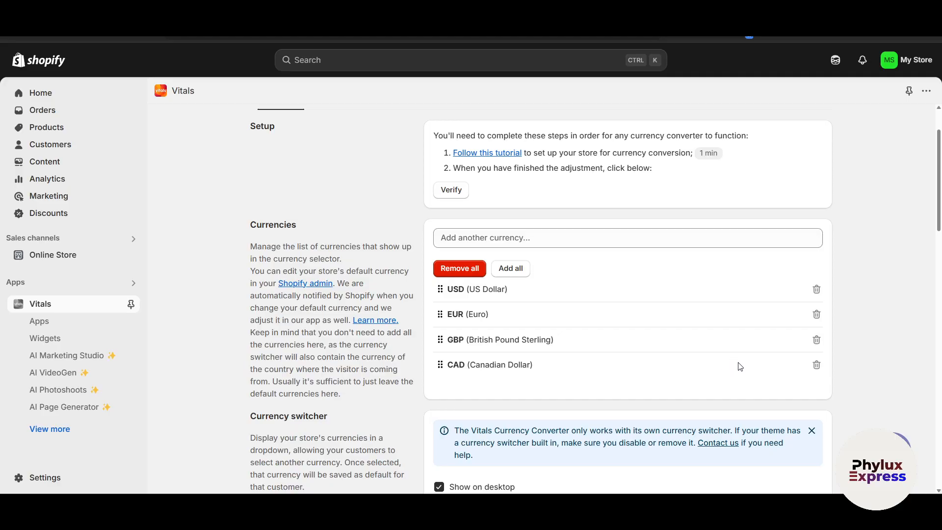
{"action": "scroll", "coordinate": [653, 368], "scroll_direction": "down", "scroll_amount": 3}
{"action": "scroll", "coordinate": [653, 368], "scroll_direction": "down", "scroll_amount": 2}
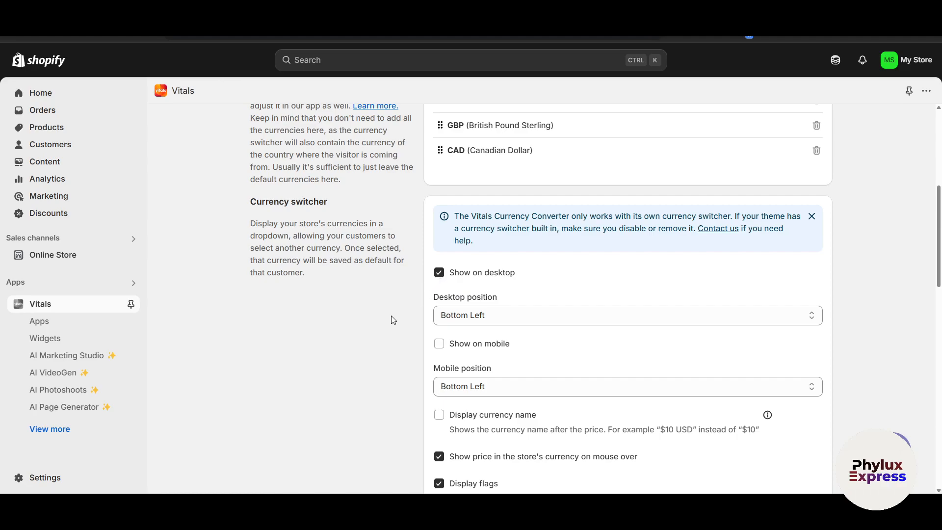
{"action": "scroll", "coordinate": [380, 332], "scroll_direction": "down", "scroll_amount": 4}
{"action": "scroll", "coordinate": [356, 340], "scroll_direction": "up", "scroll_amount": 2}
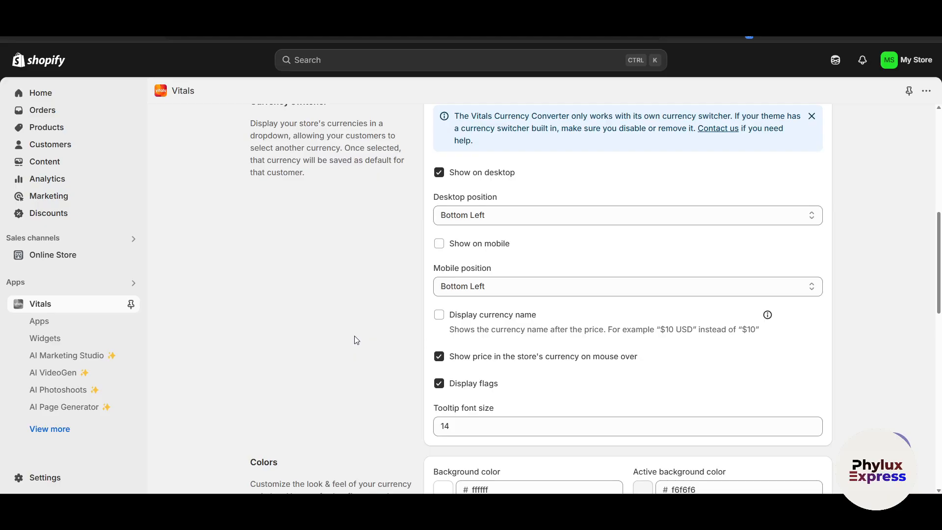
{"action": "left_click", "coordinate": [510, 223]}
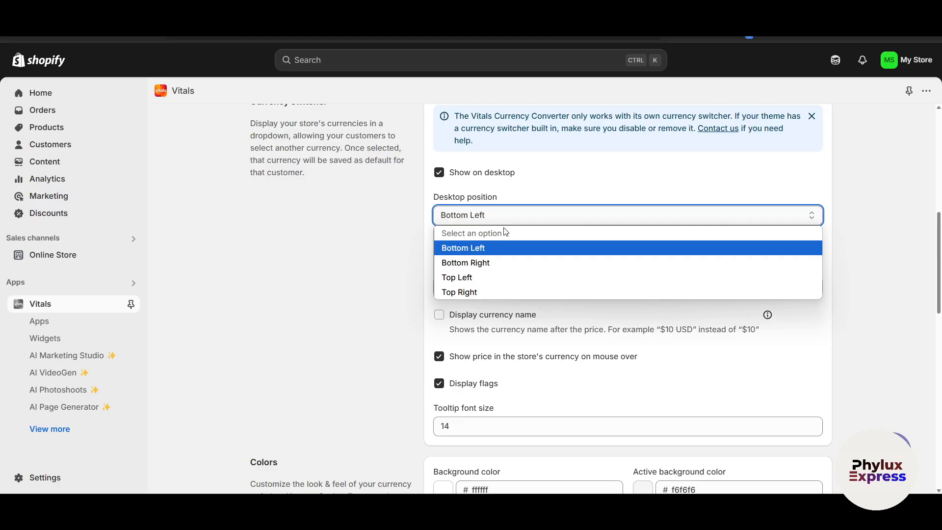
{"action": "left_click", "coordinate": [479, 292]}
{"action": "left_click", "coordinate": [883, 121]}
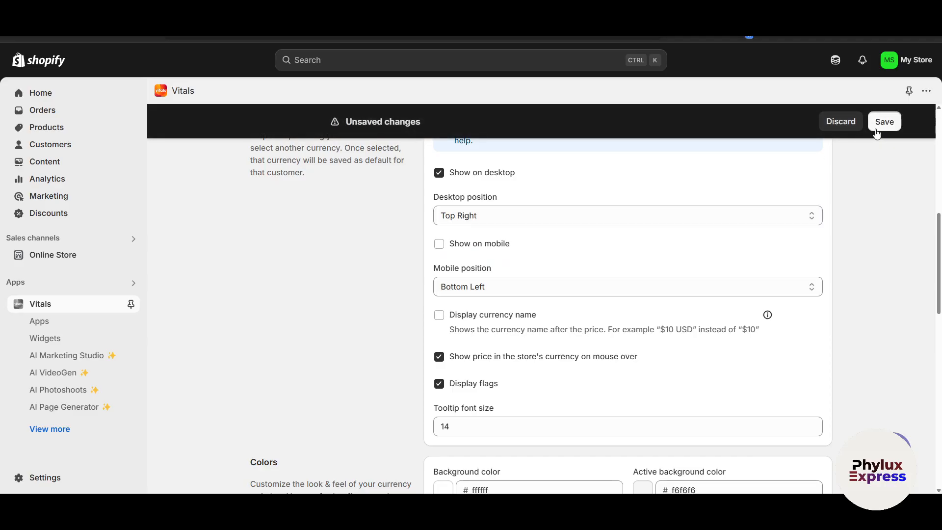
Return to the Vitals dashboard and look over the apps listed under My Apps.
{"action": "scroll", "coordinate": [361, 378], "scroll_direction": "down", "scroll_amount": 1}
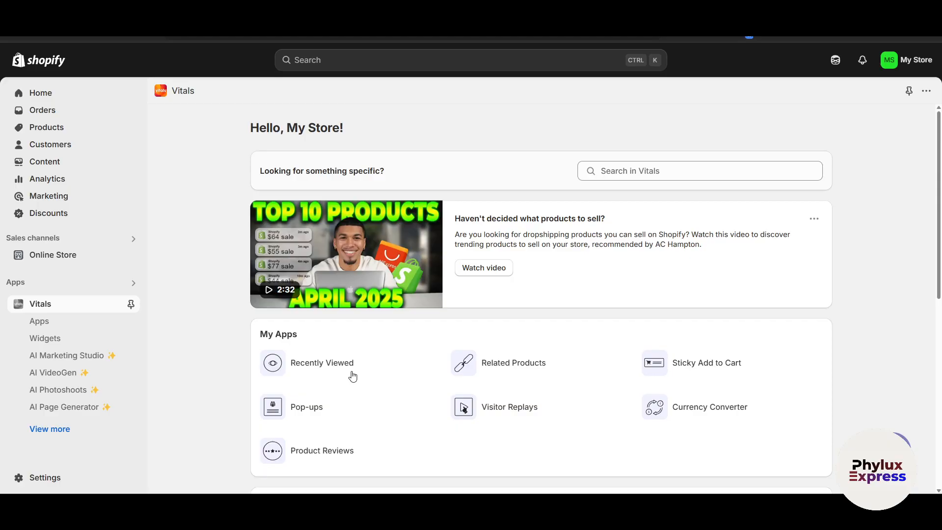
{"action": "scroll", "coordinate": [353, 377], "scroll_direction": "down", "scroll_amount": 1}
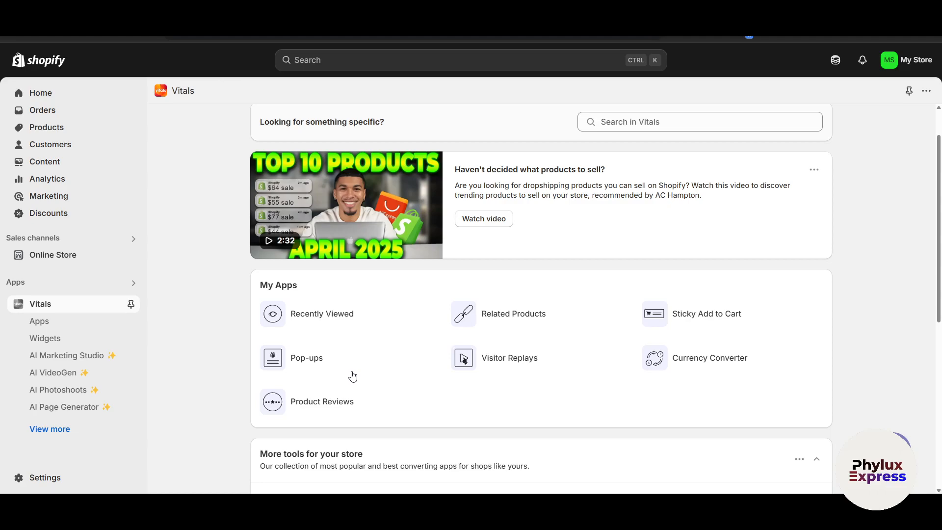
{"action": "scroll", "coordinate": [352, 376], "scroll_direction": "down", "scroll_amount": 3}
{"action": "scroll", "coordinate": [351, 375], "scroll_direction": "up", "scroll_amount": 4}
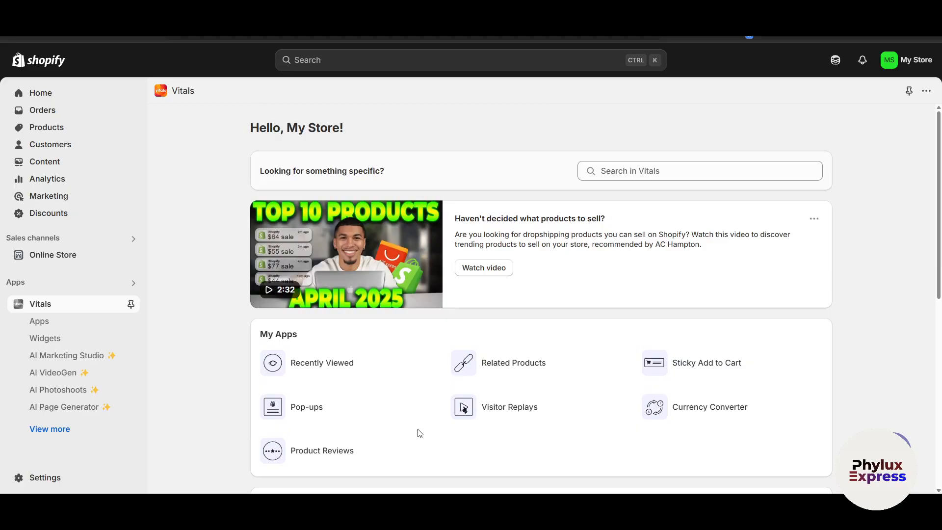
{"action": "scroll", "coordinate": [212, 381], "scroll_direction": "down", "scroll_amount": 2}
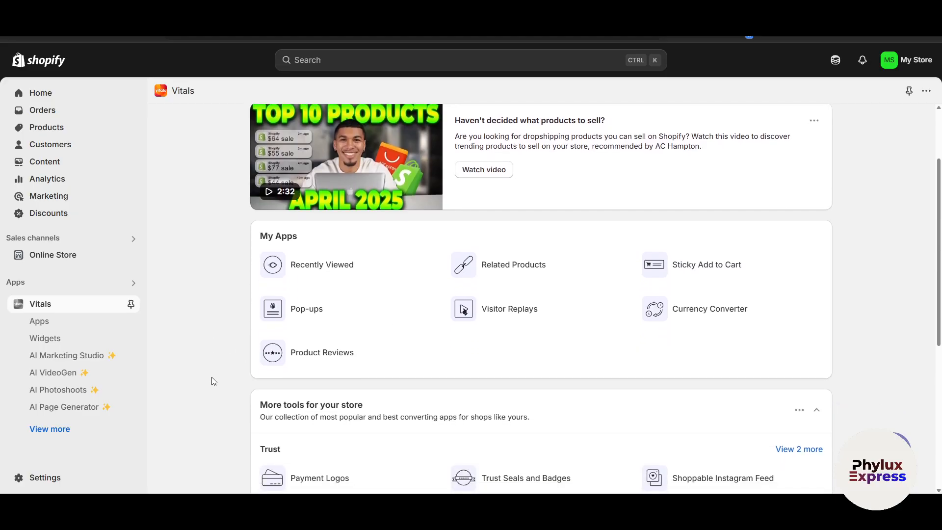
{"action": "scroll", "coordinate": [212, 379], "scroll_direction": "up", "scroll_amount": 2}
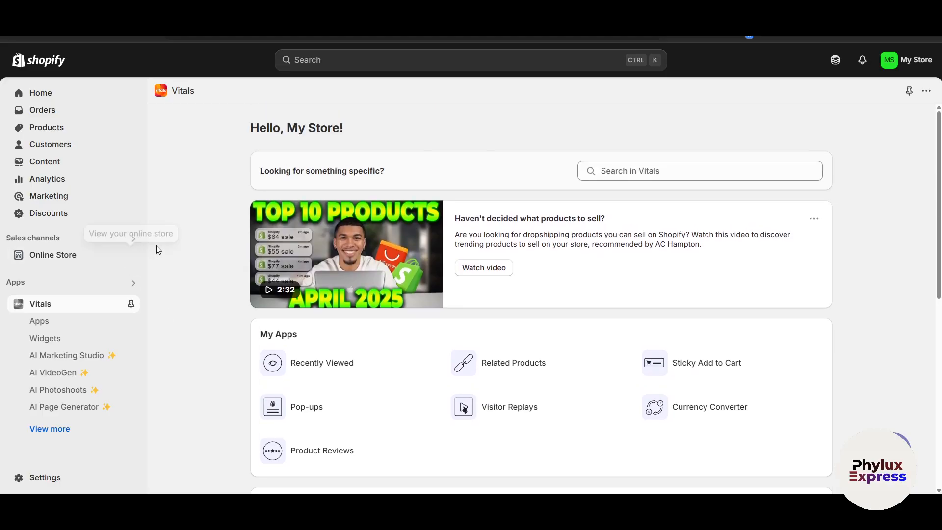
Go to the Shopify home page, collapse the trial notice and look over the setup guide.
{"action": "left_click", "coordinate": [48, 98]}
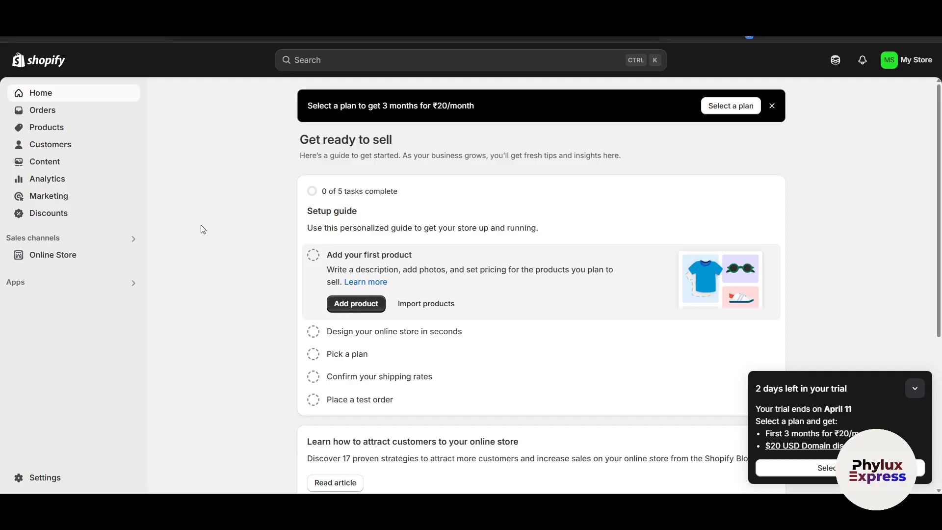
{"action": "left_click", "coordinate": [915, 389]}
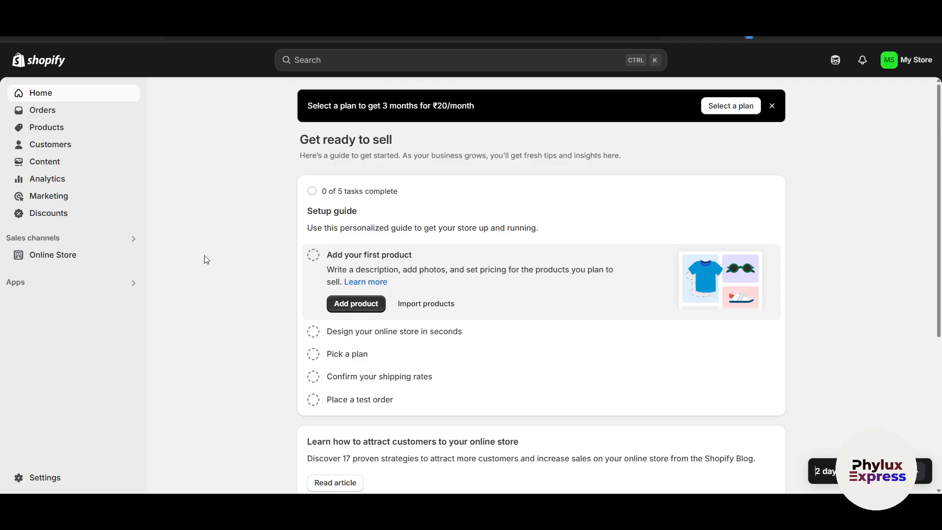
{"action": "scroll", "coordinate": [204, 255], "scroll_direction": "down", "scroll_amount": 2}
{"action": "scroll", "coordinate": [204, 256], "scroll_direction": "up", "scroll_amount": 2}
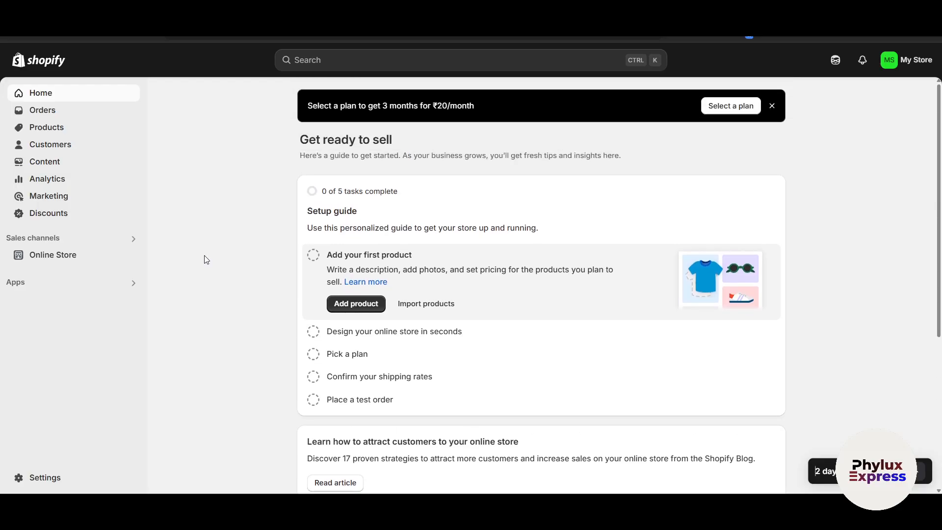